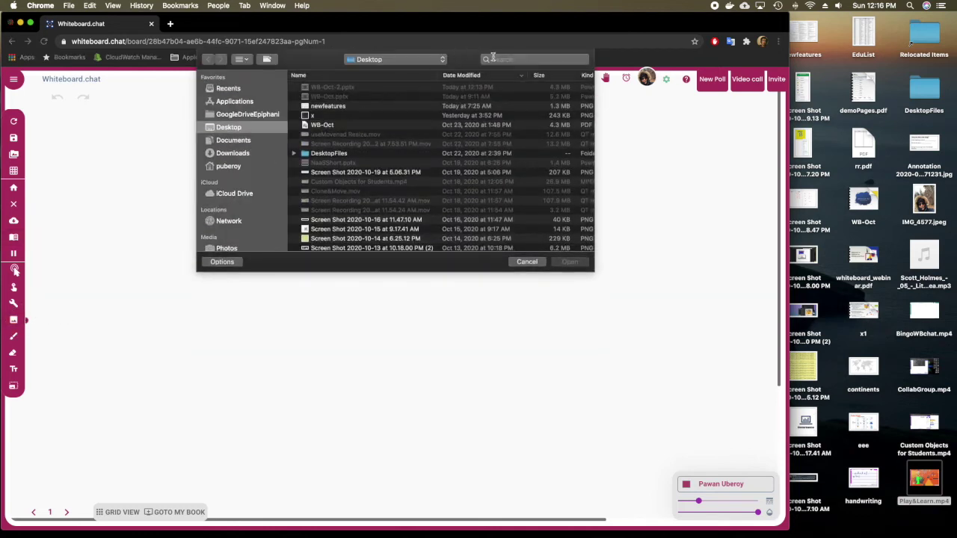
Search the computer for "demop" and import demoPages.pdf onto the instructor board.
type("demo")
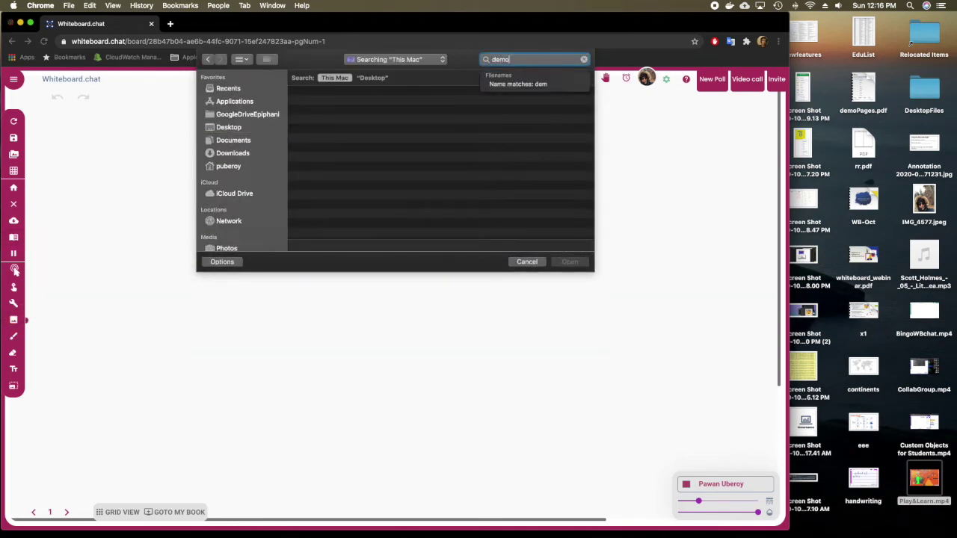
type("p")
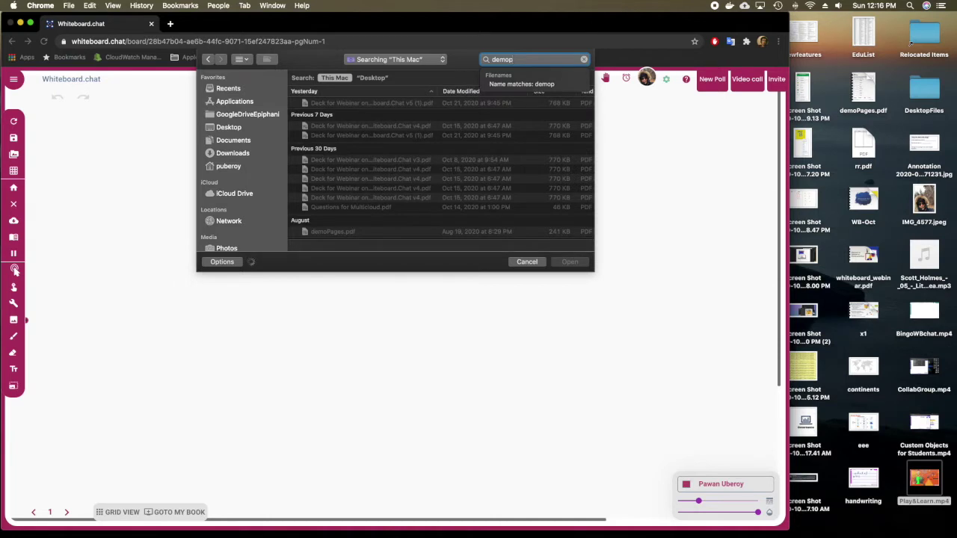
double_click(387, 103)
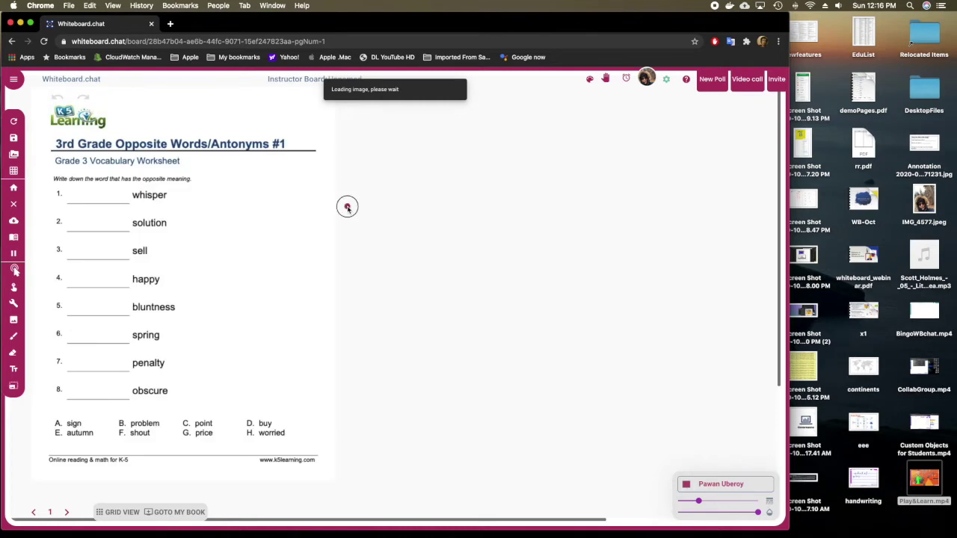
Draw a star beside the antonyms worksheet, check the worksheet on page 2, and return to page 1.
mouse_move(347, 207)
left_mouse_down()
mouse_move(391, 205)
mouse_move(374, 187)
mouse_move(391, 237)
mouse_move(341, 211)
mouse_move(349, 208)
left_mouse_up()
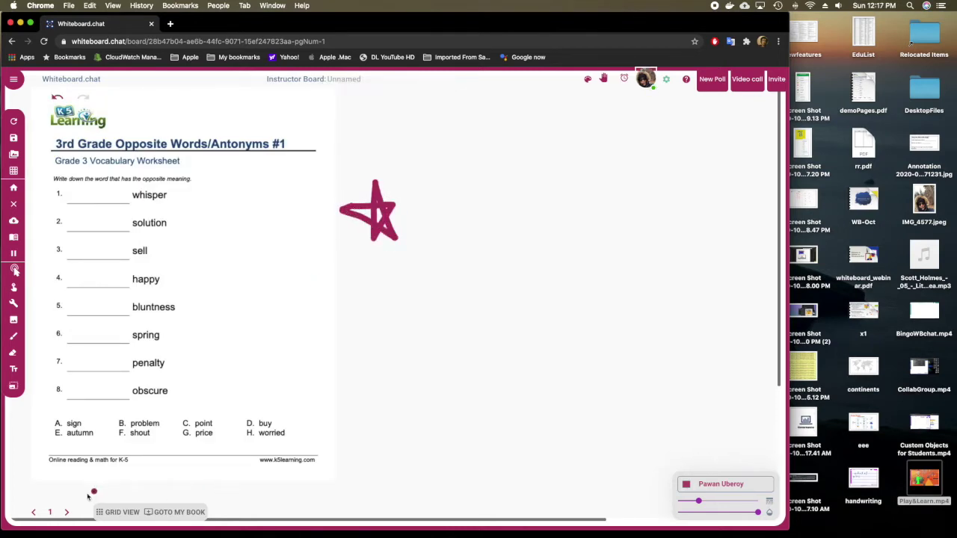
left_click(66, 512)
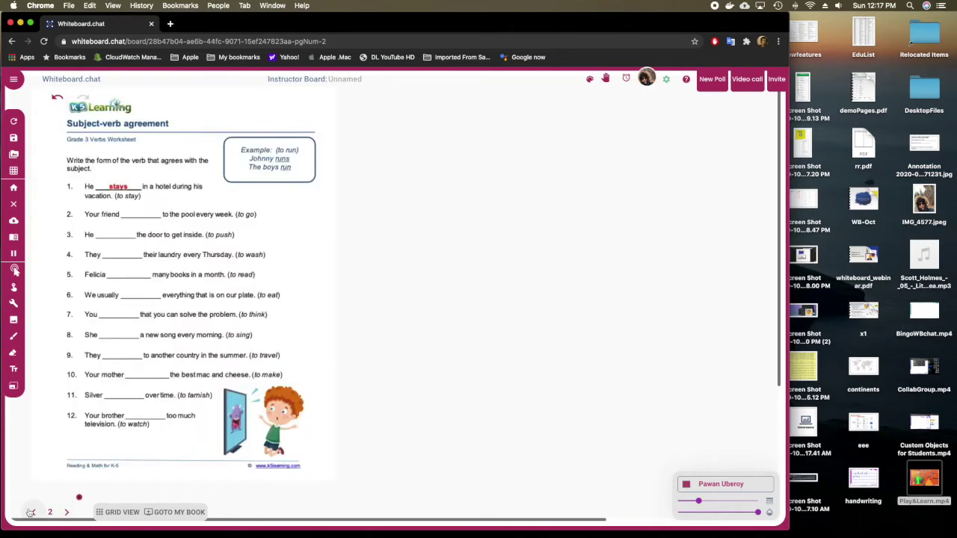
left_click(30, 513)
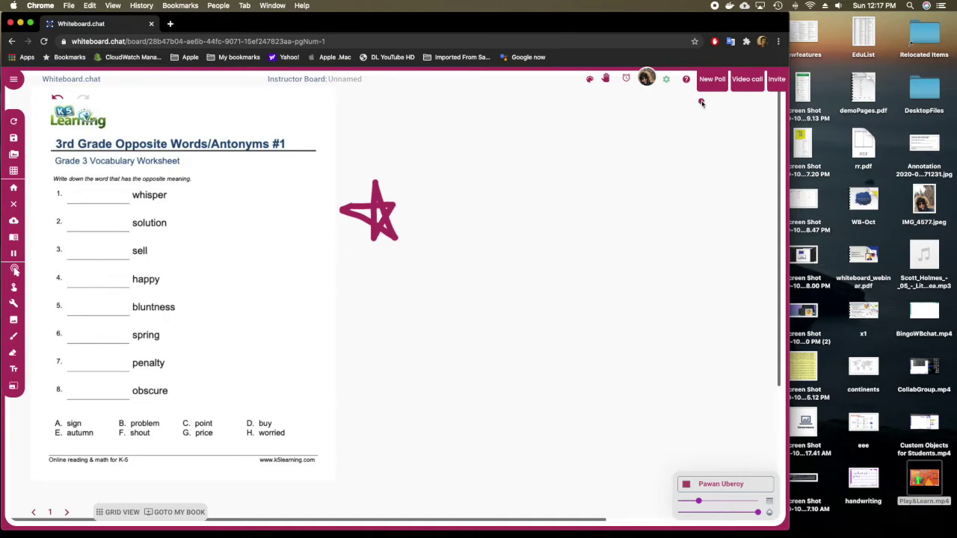
Copy the board's invitation URL and use it in a Firefox private window to join as Student1.
left_click(777, 80)
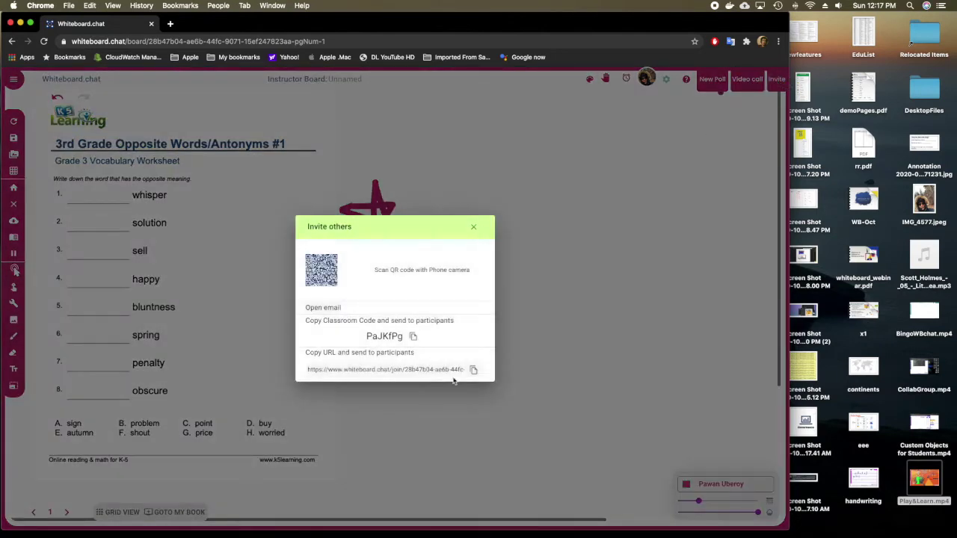
left_click(474, 371)
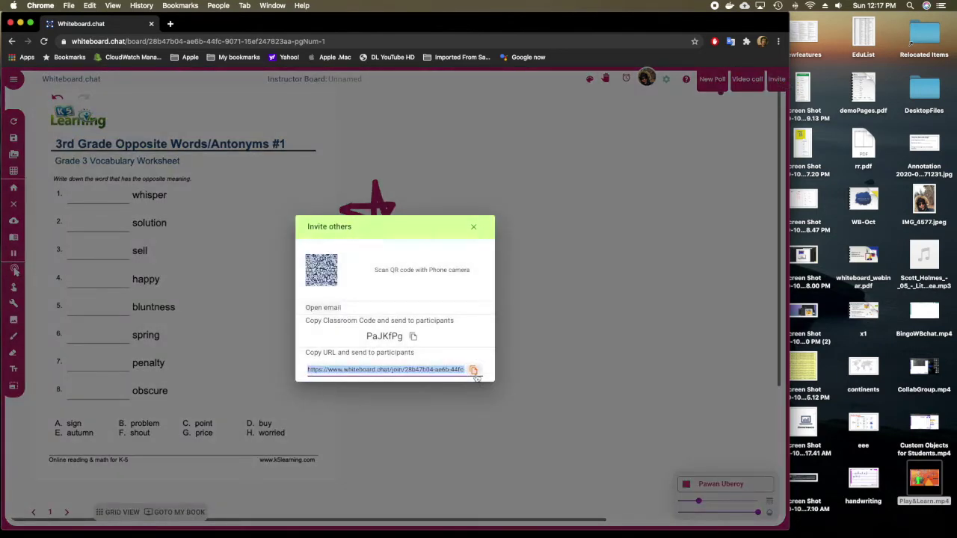
key("super+space")
type("firefox")
key("Return")
key("super+v")
key("Return")
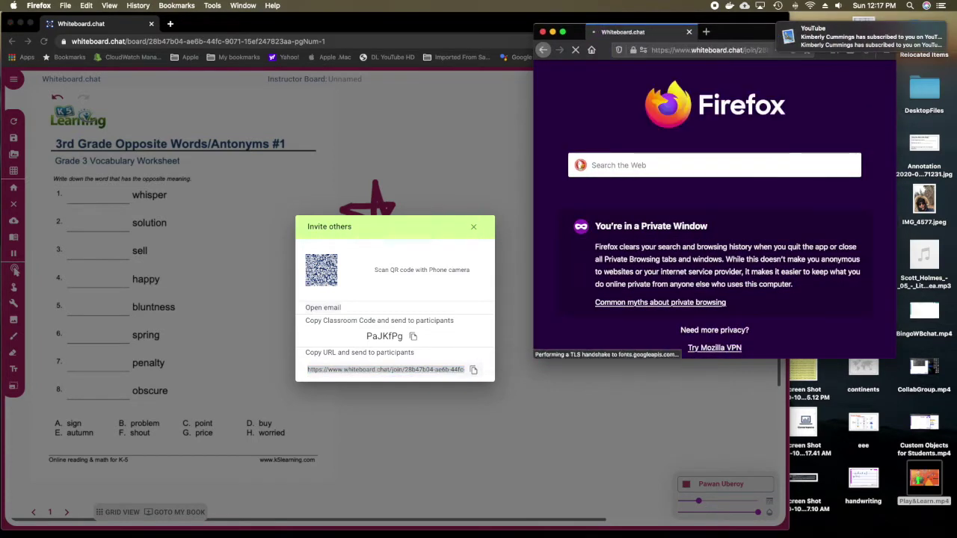
type("Student1")
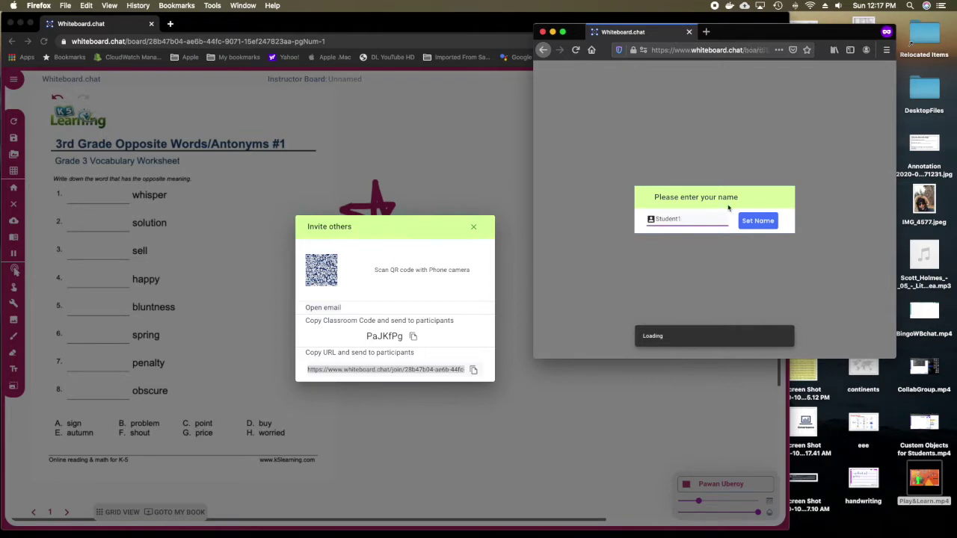
key("Return")
Open the copied invitation URL in a new browser tab and join the board as Student2.
key("super+t")
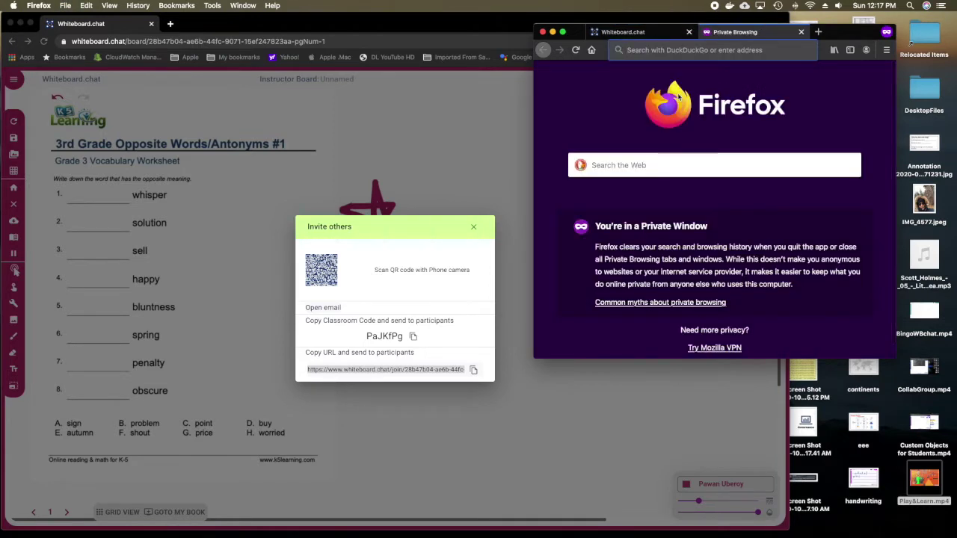
type("Student")
key("super+a")
key("super+v")
key("Return")
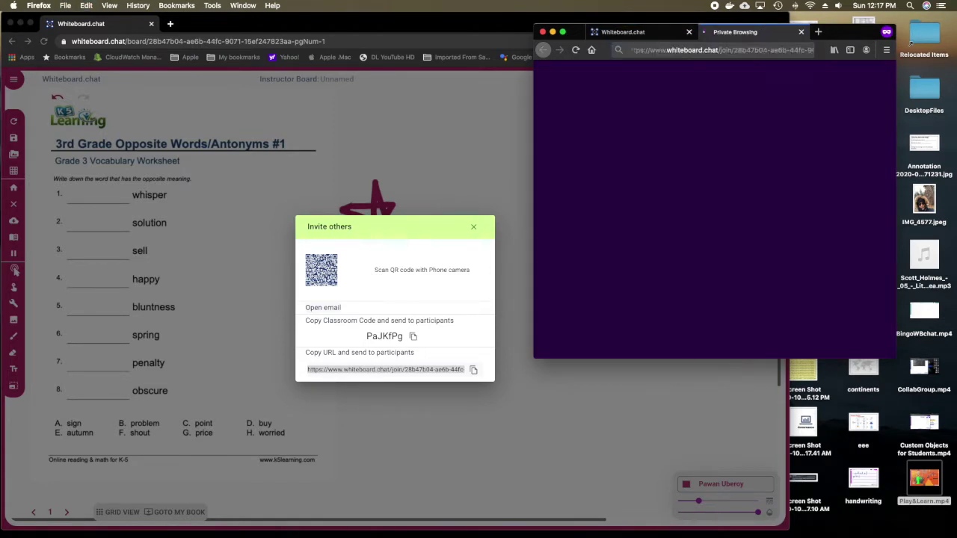
type("Student2")
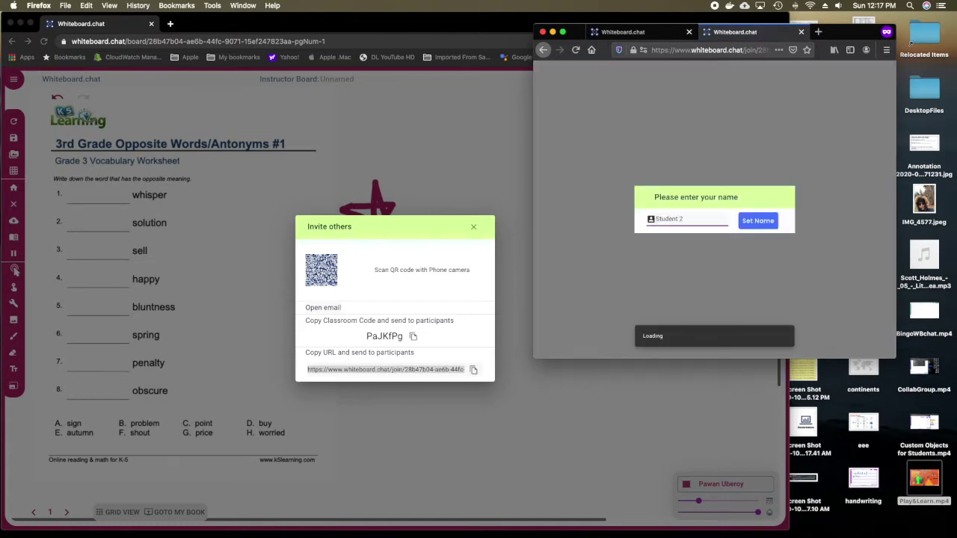
left_click(757, 221)
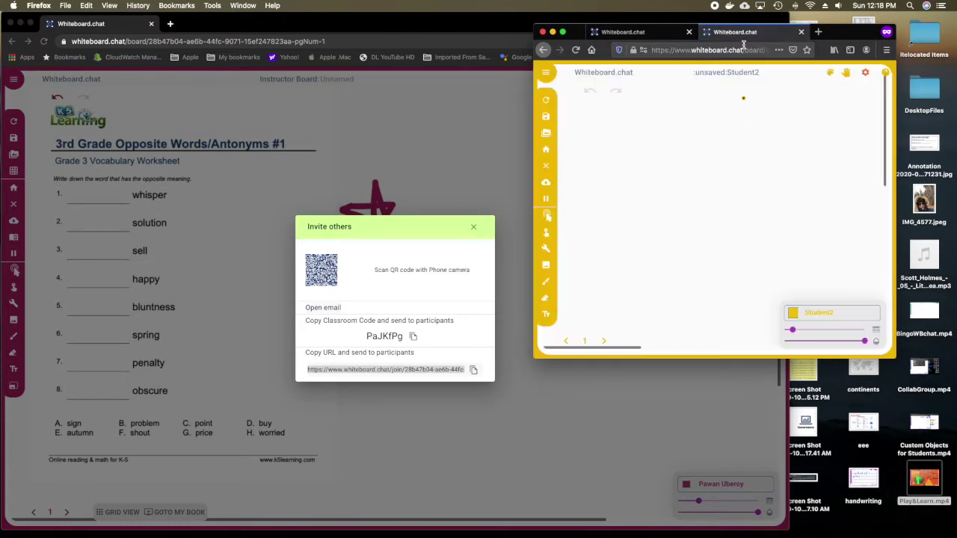
Detach Student2's board into its own window and close the invitation dialog on the instructor board.
mouse_move(738, 39)
left_mouse_down()
mouse_move(748, 86)
mouse_move(726, 42)
left_mouse_up()
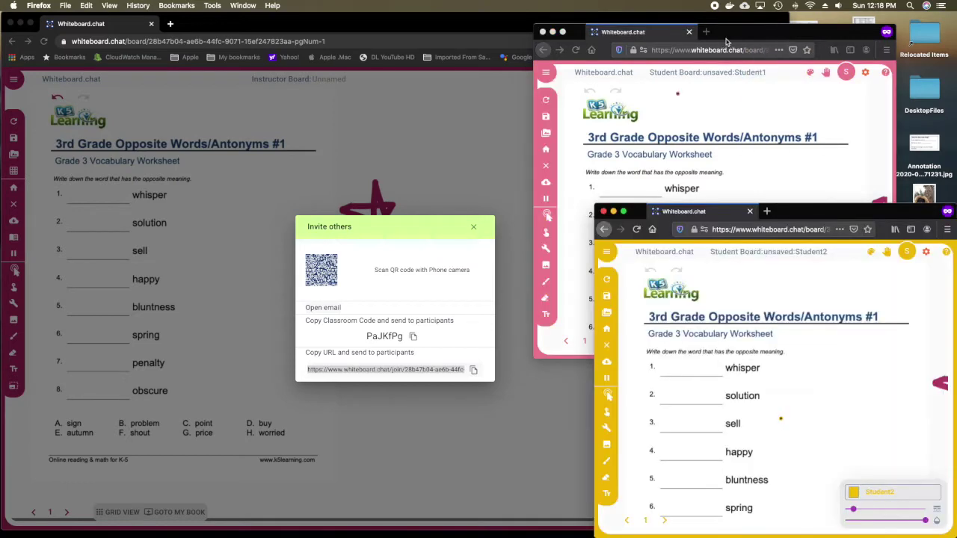
left_click(486, 229)
left_click(473, 227)
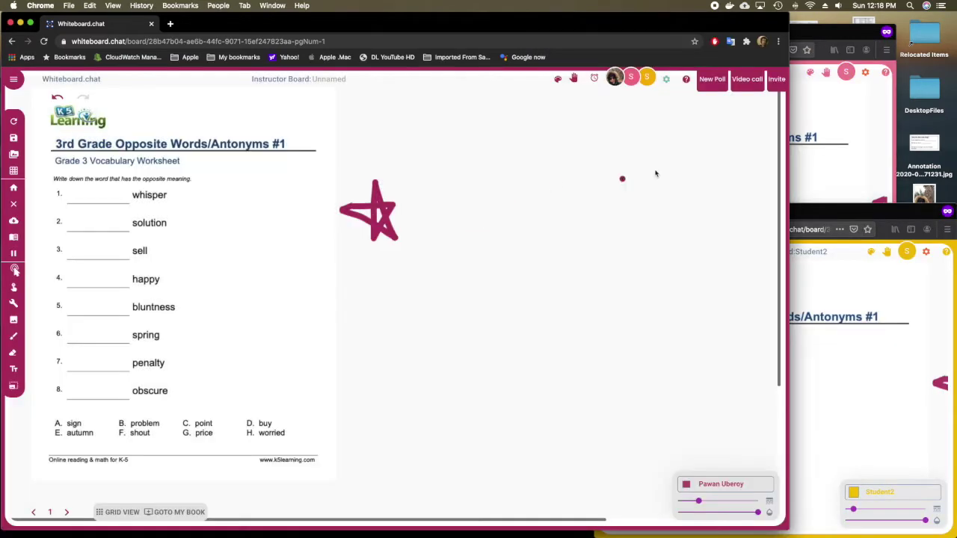
Open the invitation URL in another tab of Student1's browser window and join as Student3.
left_click(806, 170)
key("super+t")
key("super+v")
key("Return")
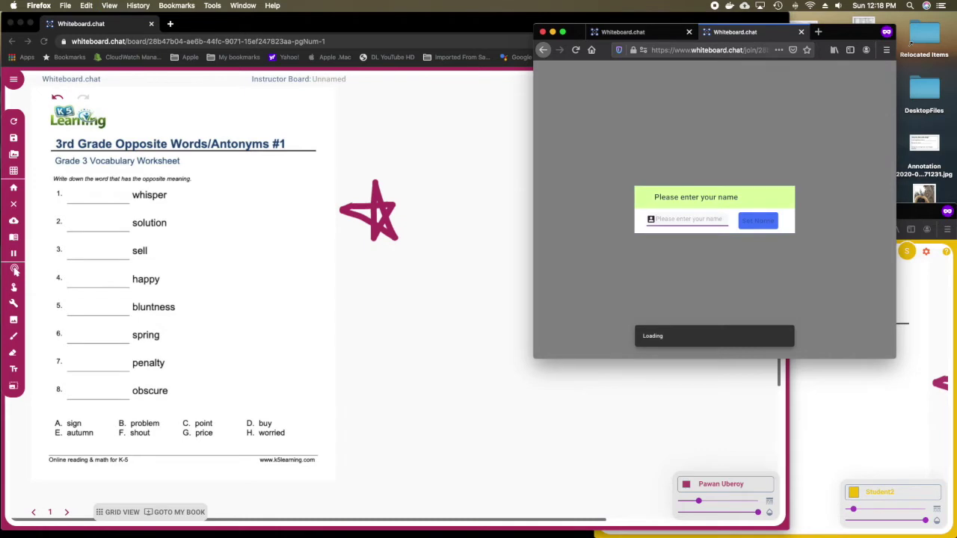
type("Student3")
left_click(758, 221)
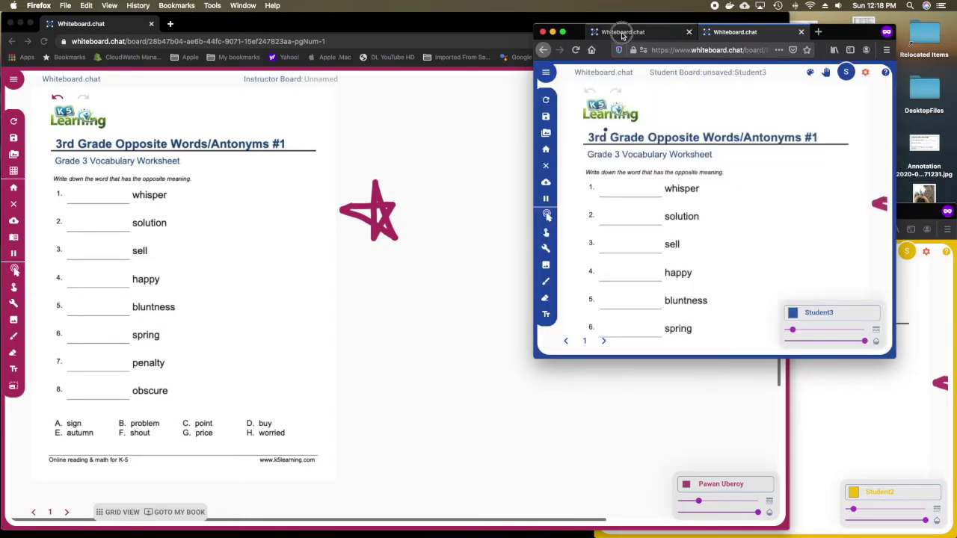
Write a large 1 on Student1's board and a large 2 on Student2's board, beside the worksheets.
key("ctrl+shift+Tab")
left_click_drag(754, 211, 759, 256)
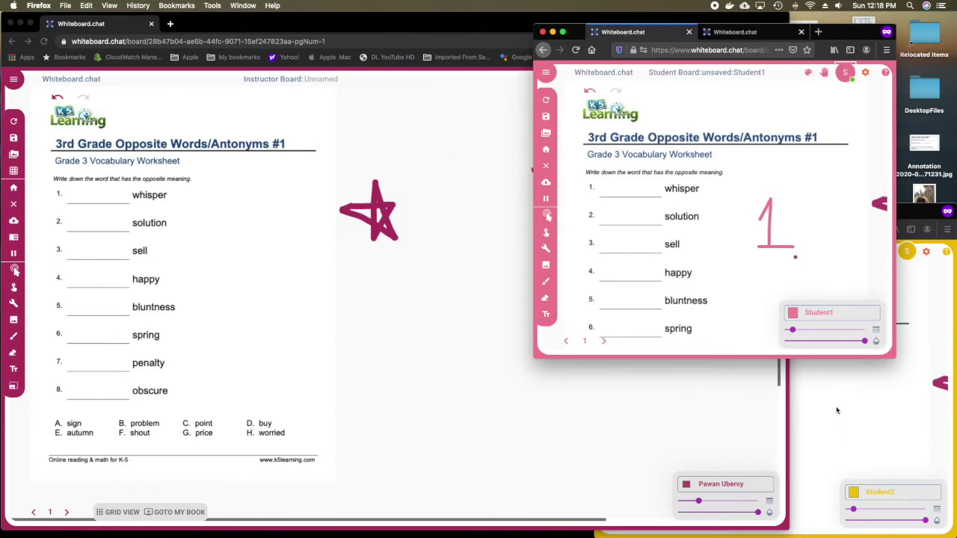
left_click(819, 371)
mouse_move(815, 374)
left_mouse_down()
mouse_move(833, 363)
mouse_move(852, 424)
left_mouse_up()
left_click(541, 305)
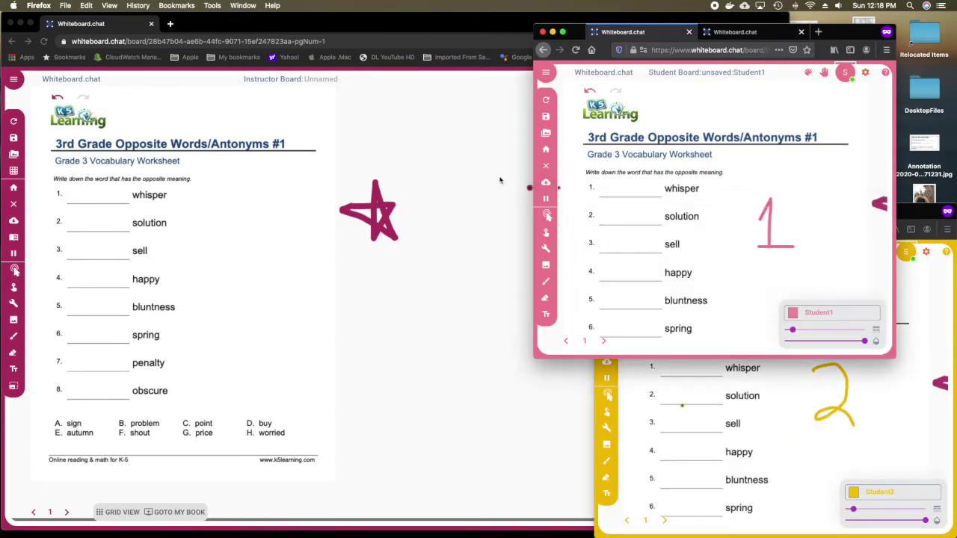
left_click_drag(710, 87, 761, 89)
Start a group board from the instructor's participant list and choose Student1, Student2 and Student3 as members.
left_click(523, 104)
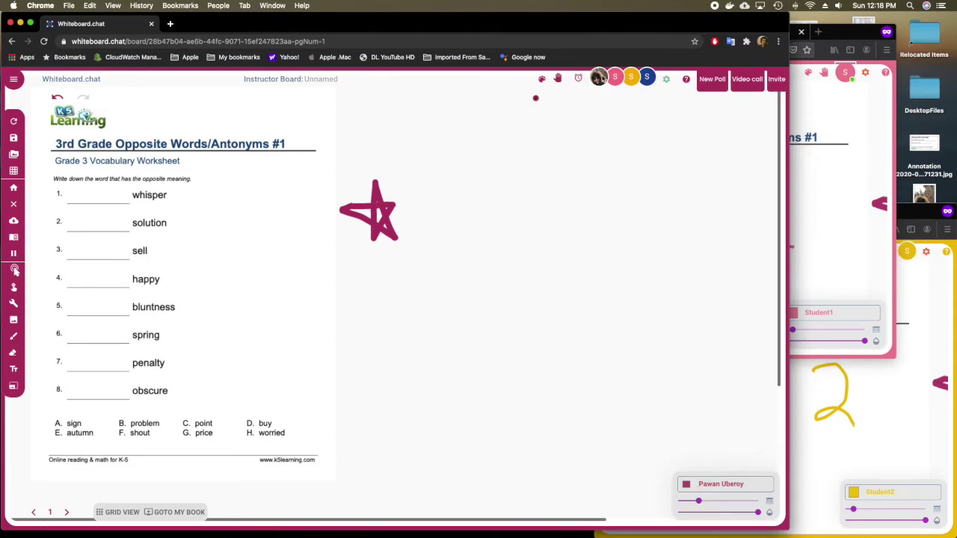
left_click(598, 77)
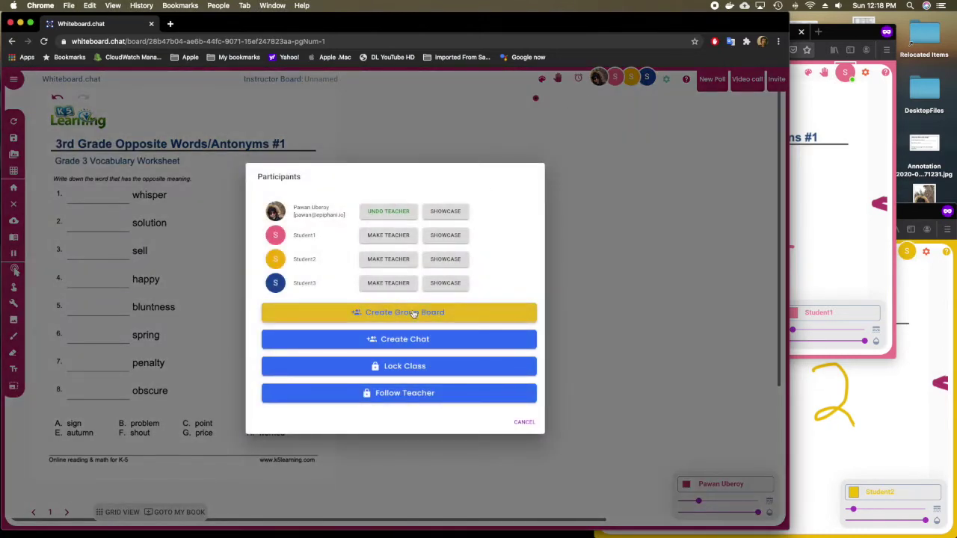
left_click(438, 311)
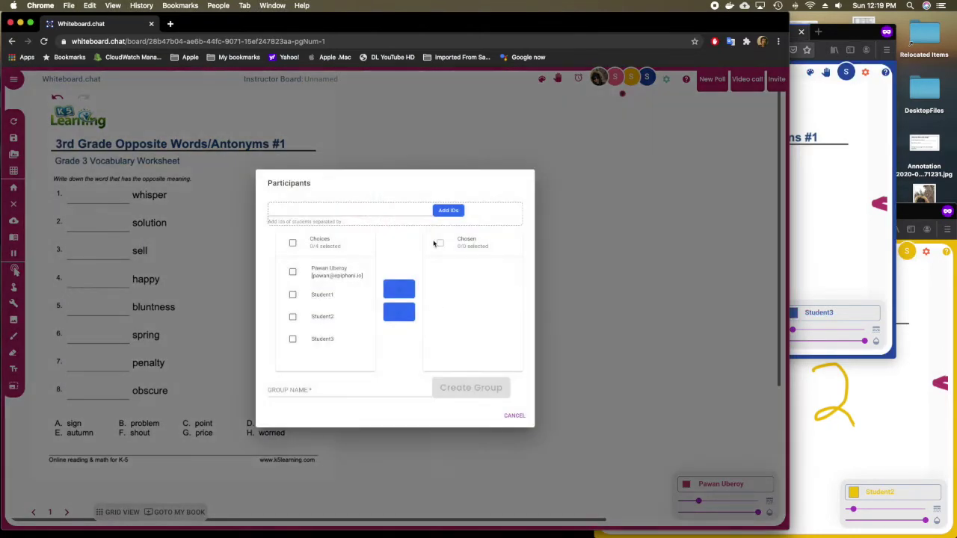
left_click(335, 297)
left_click(336, 317)
left_click(336, 338)
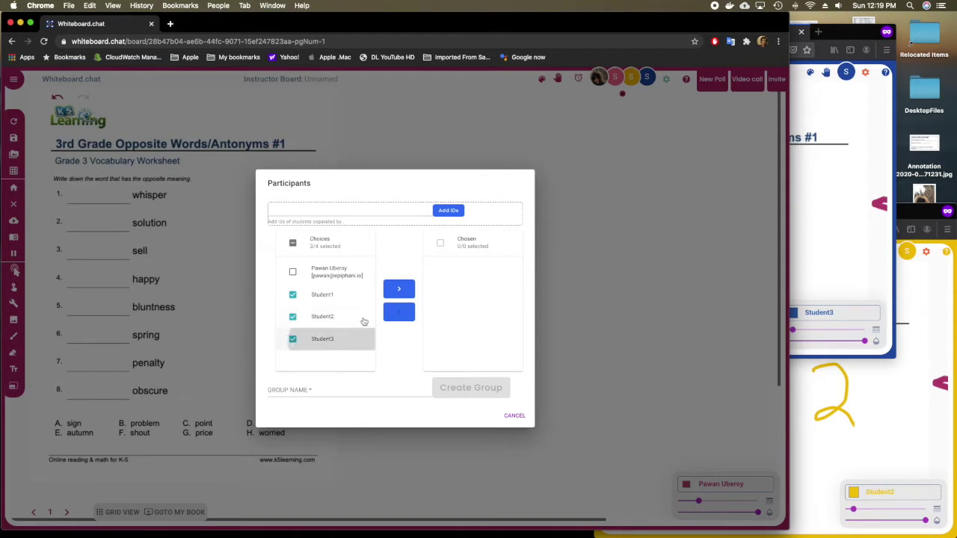
left_click(400, 289)
Name the group Green and create it.
left_click(337, 390)
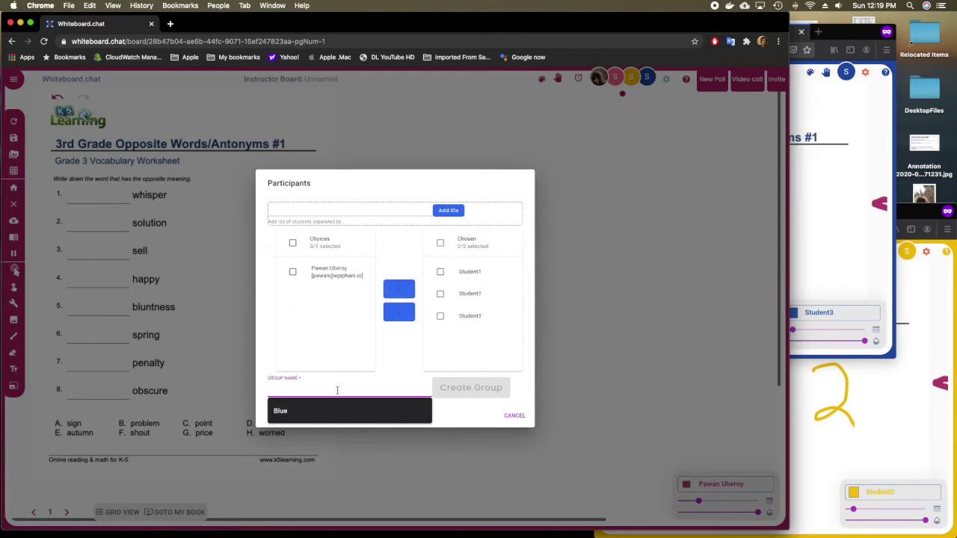
type("Green")
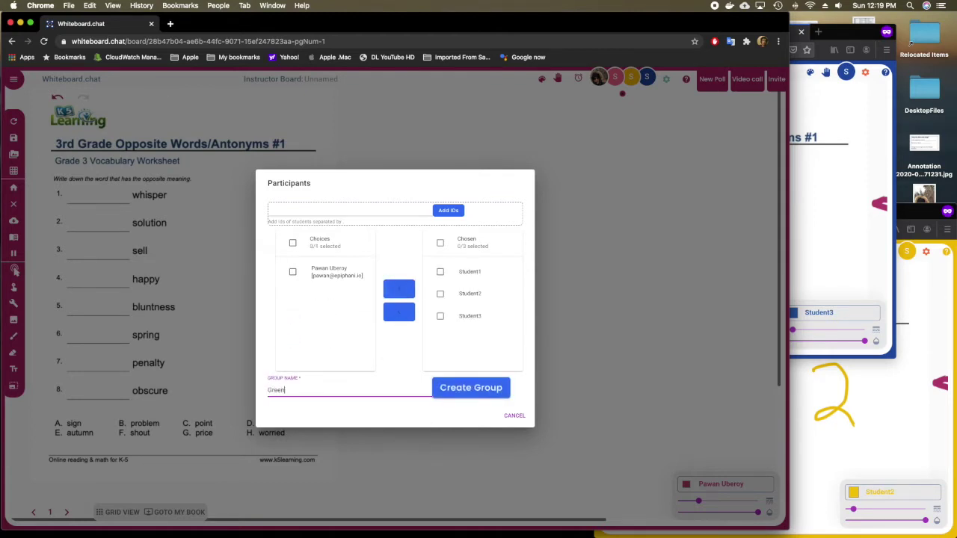
left_click(473, 394)
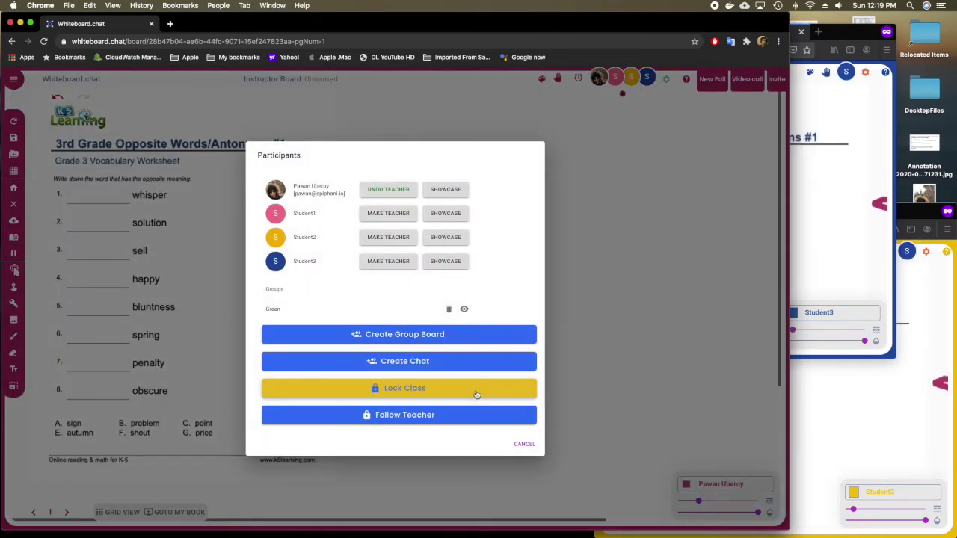
left_click(476, 394)
Draw a short line above the worksheet title as Student3 and a star beside "whisper" as Student2 on the group board.
left_click(802, 219)
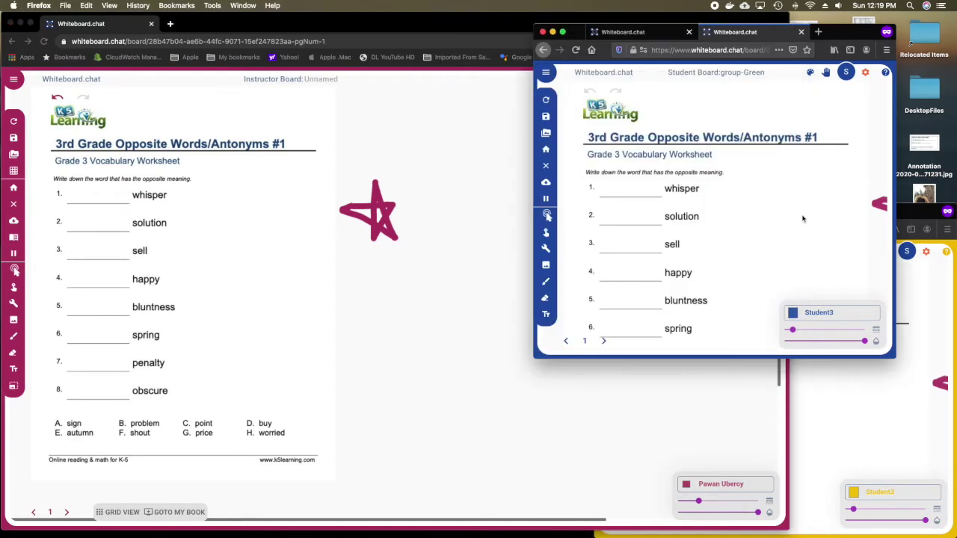
left_click_drag(718, 92, 775, 88)
left_click(904, 256)
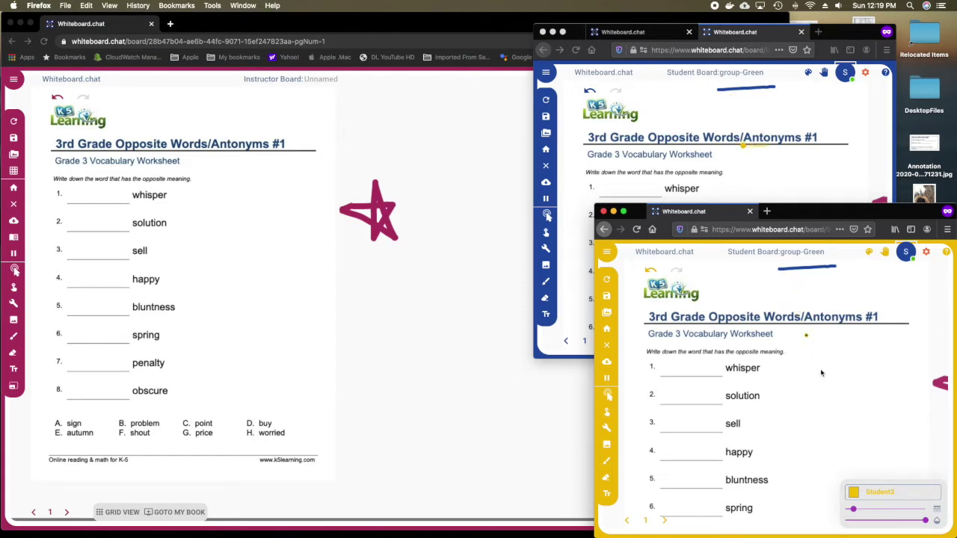
left_click_drag(826, 379, 861, 359)
mouse_move(852, 404)
left_mouse_down()
mouse_move(847, 366)
mouse_move(831, 379)
left_mouse_up()
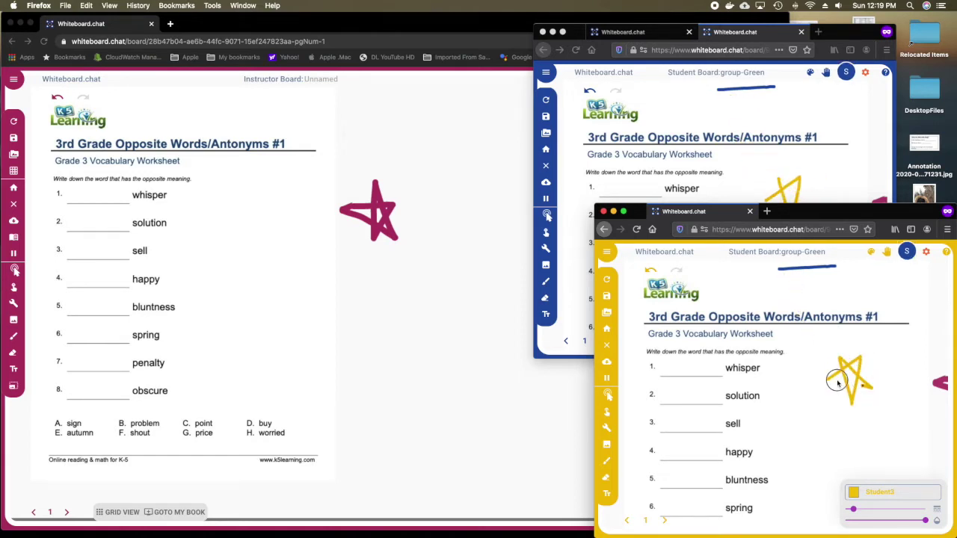
As Student3, draw a spiral beside the star and a second scribble near "sell", and erase the second scribble.
left_click(823, 187)
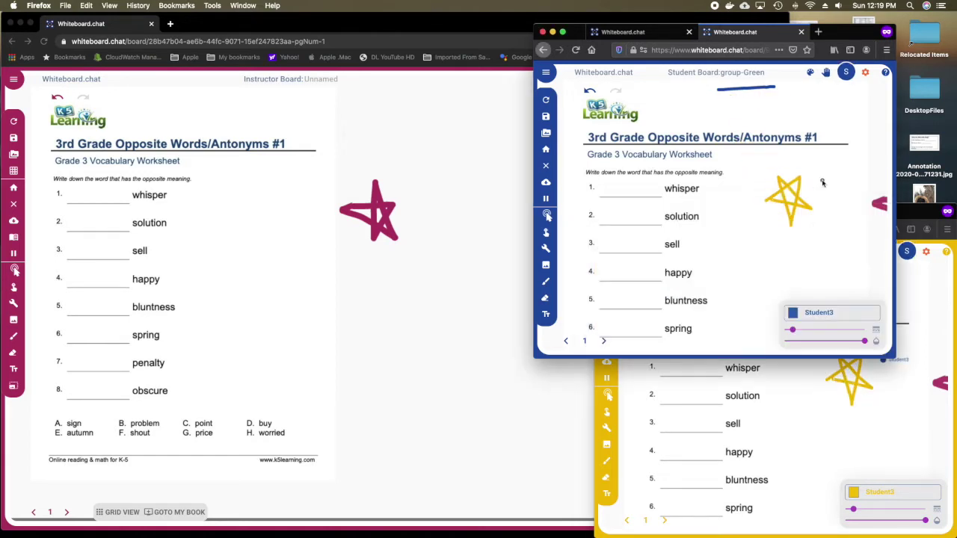
mouse_move(823, 182)
left_mouse_down()
mouse_move(843, 196)
mouse_move(831, 214)
mouse_move(834, 235)
left_mouse_up()
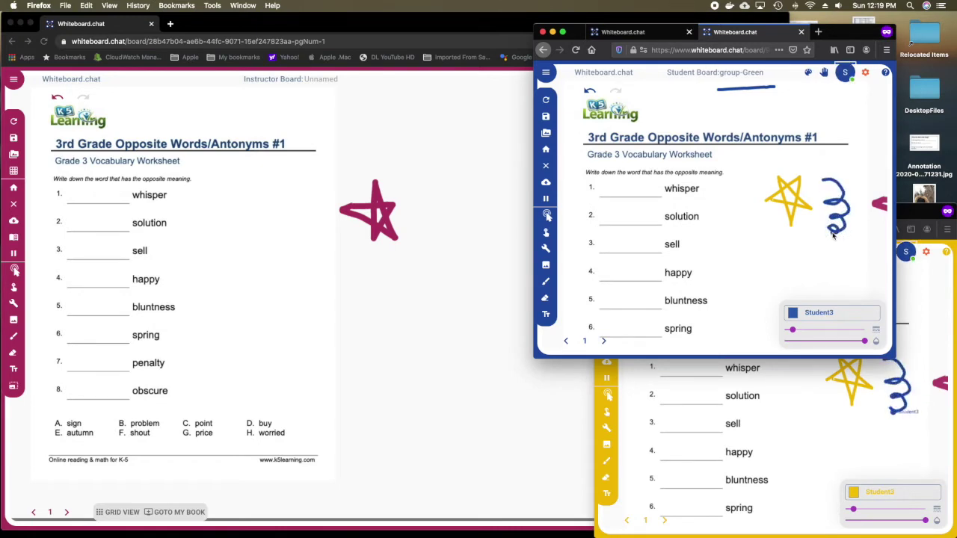
left_click(816, 260)
mouse_move(764, 277)
left_mouse_down()
mouse_move(739, 239)
mouse_move(746, 236)
left_mouse_up()
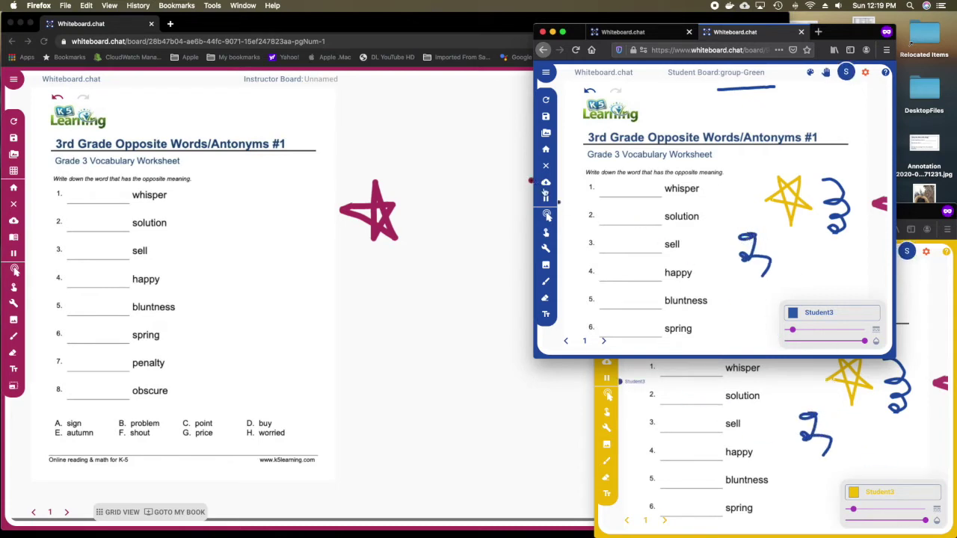
left_click(547, 297)
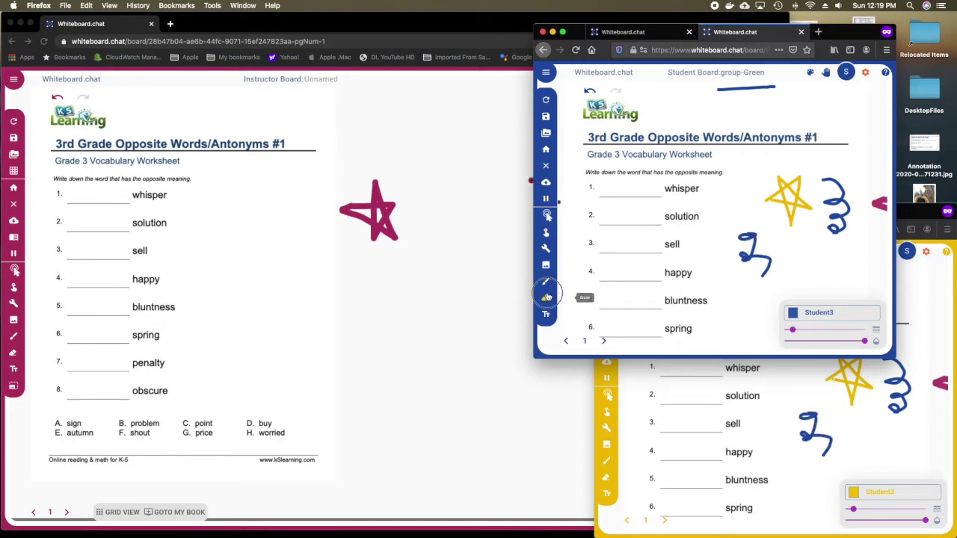
left_click_drag(737, 261, 771, 244)
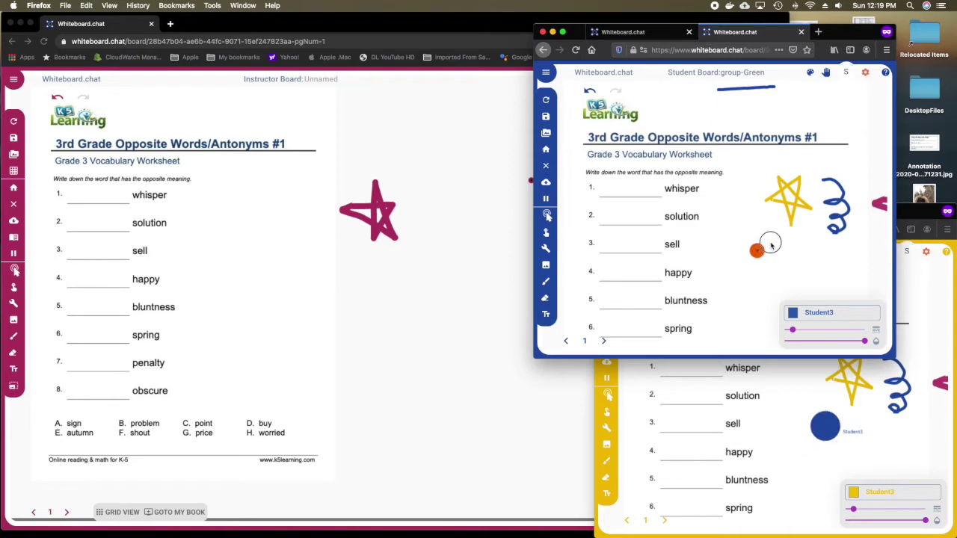
Erase the spiral beside the star as Student3 and delete the Green group from the instructor's participant list.
left_click_drag(811, 193, 832, 212)
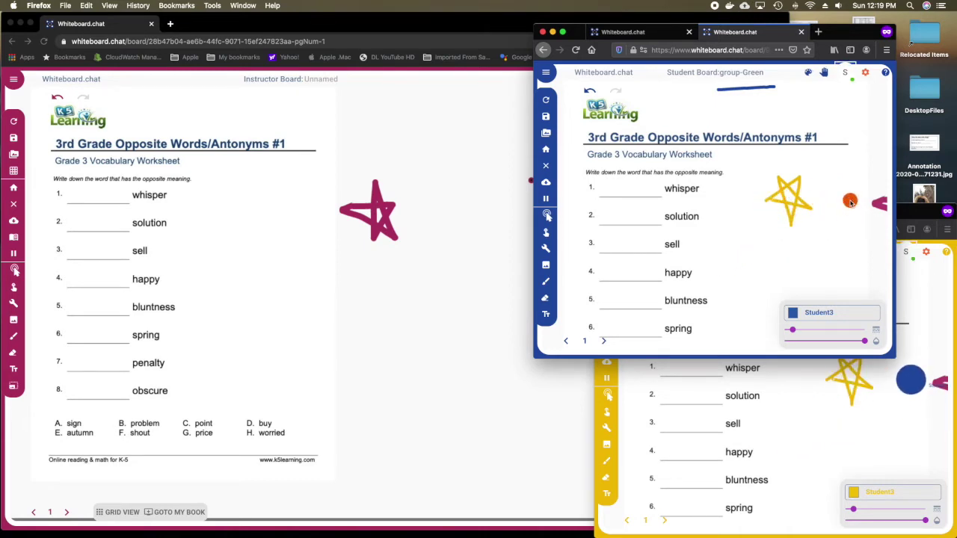
left_click(460, 191)
left_click(15, 270)
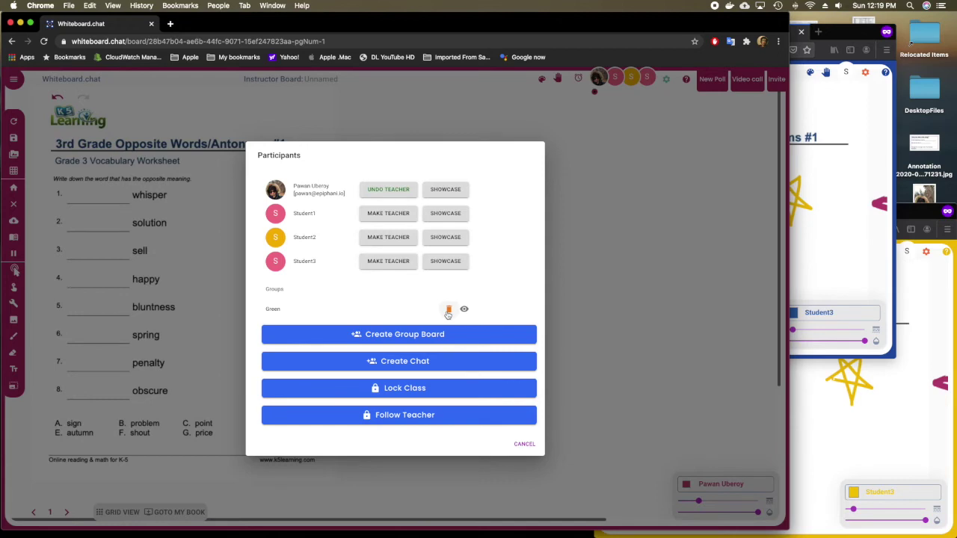
left_click(449, 310)
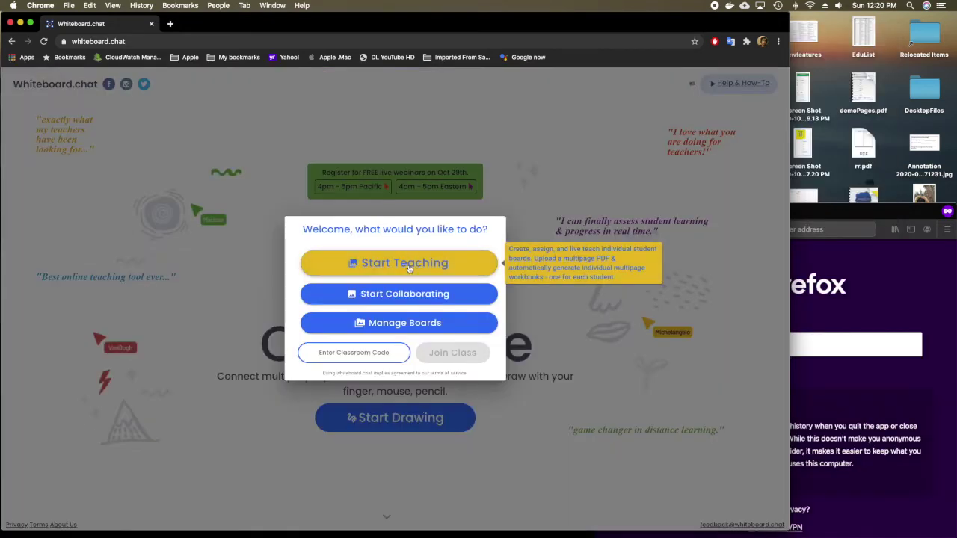
Start a new teaching board and add the heading "Pre Assign students" near its upper edge, with a hand-drawn underline.
left_click(409, 269)
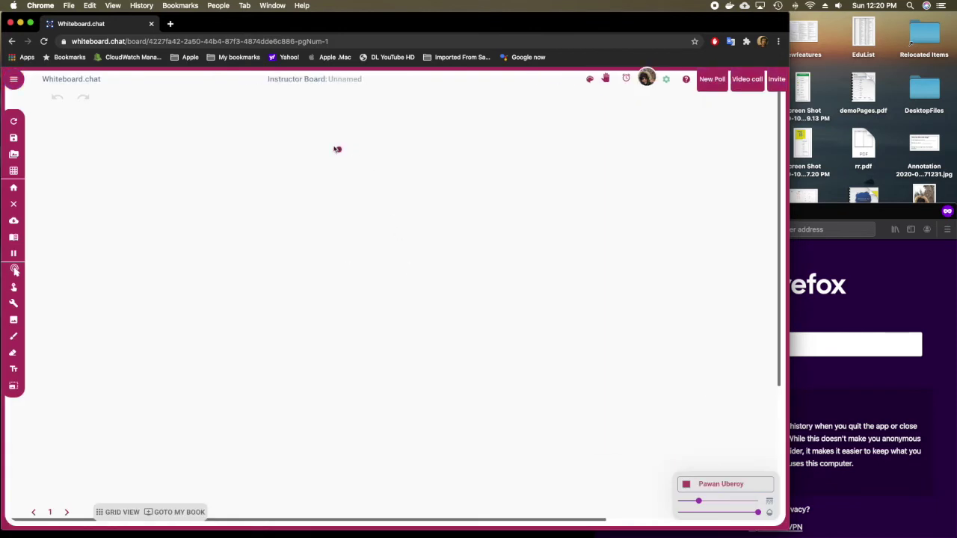
left_click(294, 125)
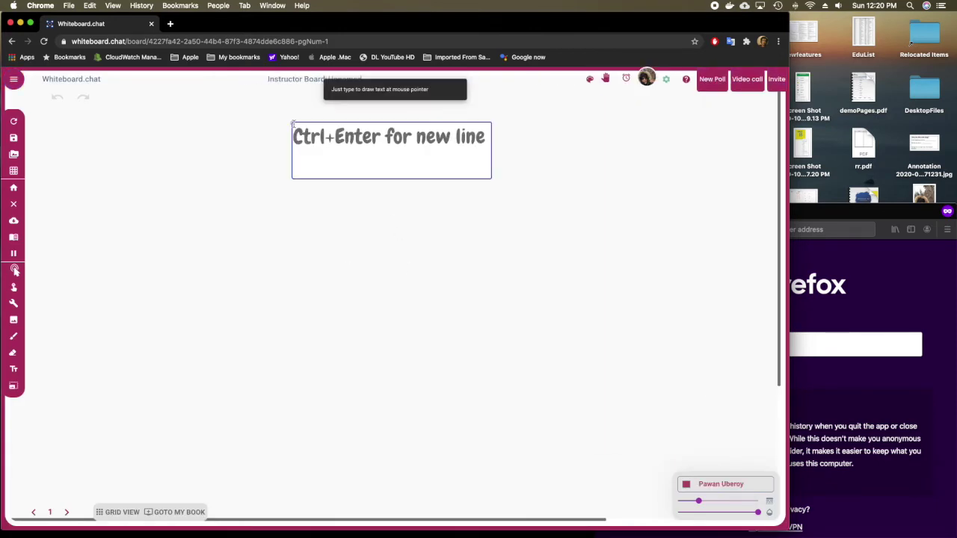
type("PRe")
key("BackSpace")
key("BackSpace")
type("re ")
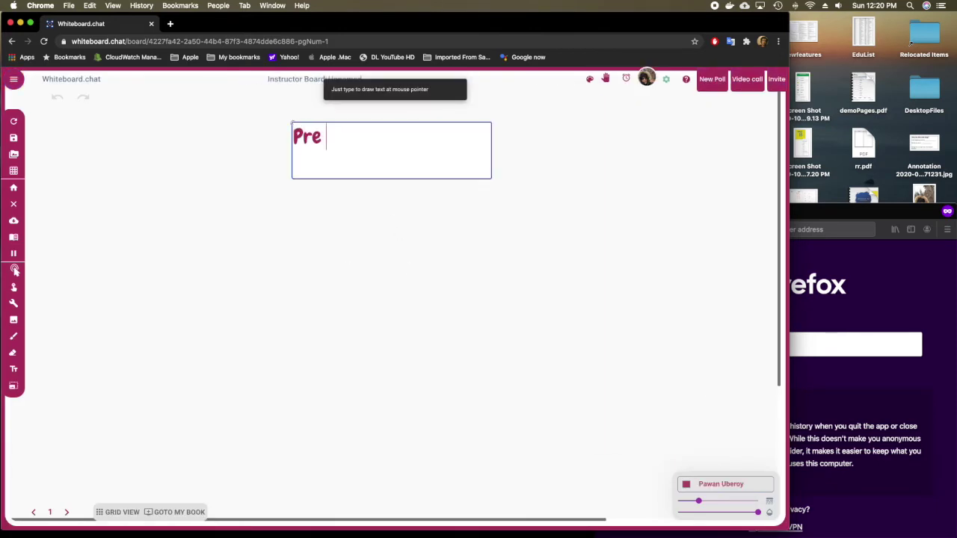
type("Assign students")
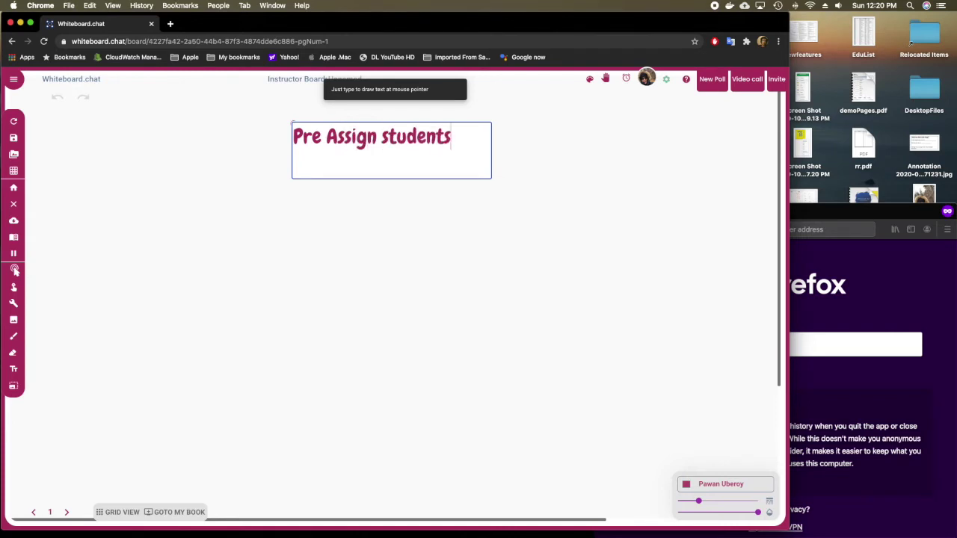
key("Return")
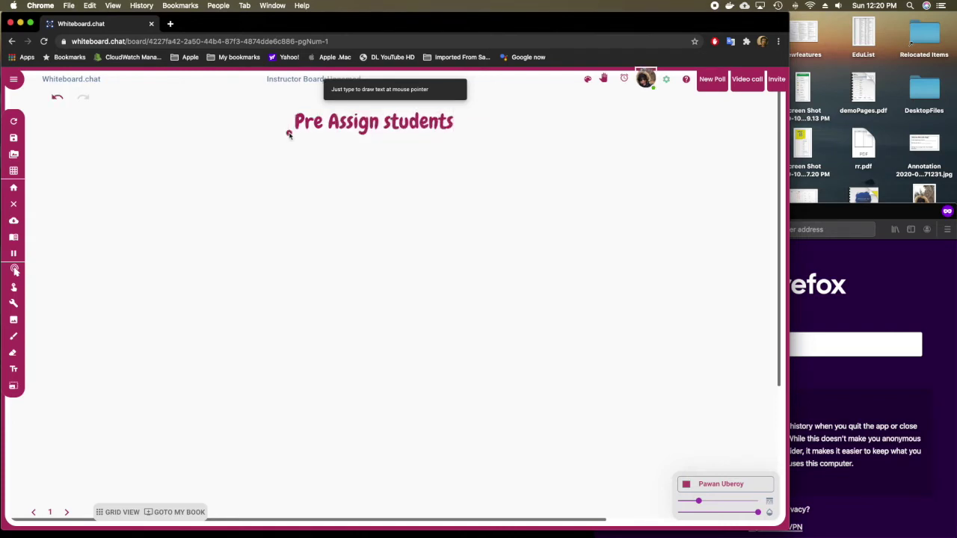
left_click_drag(290, 133, 447, 135)
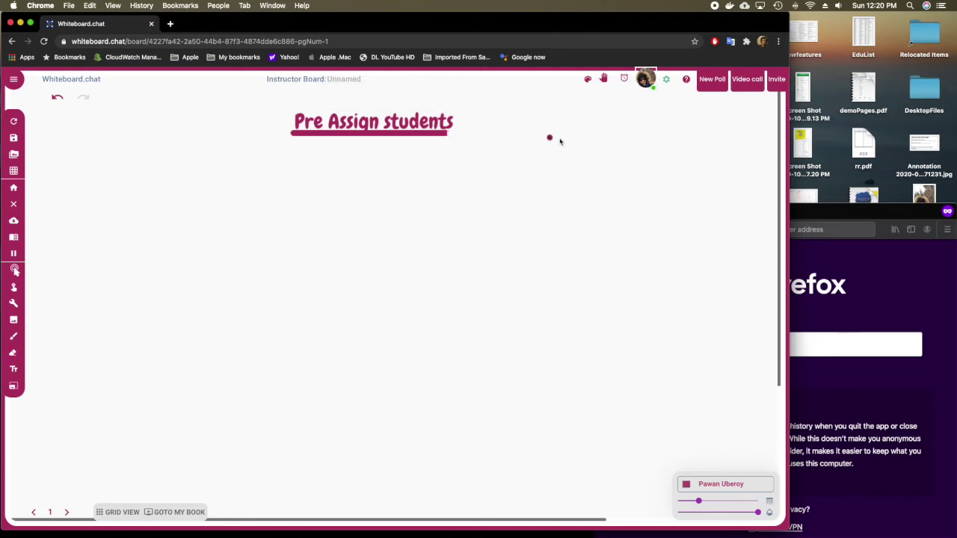
Start a group board from the instructor's participant list and add the student IDs 1, 2, 3, 4, 5.
left_click(647, 81)
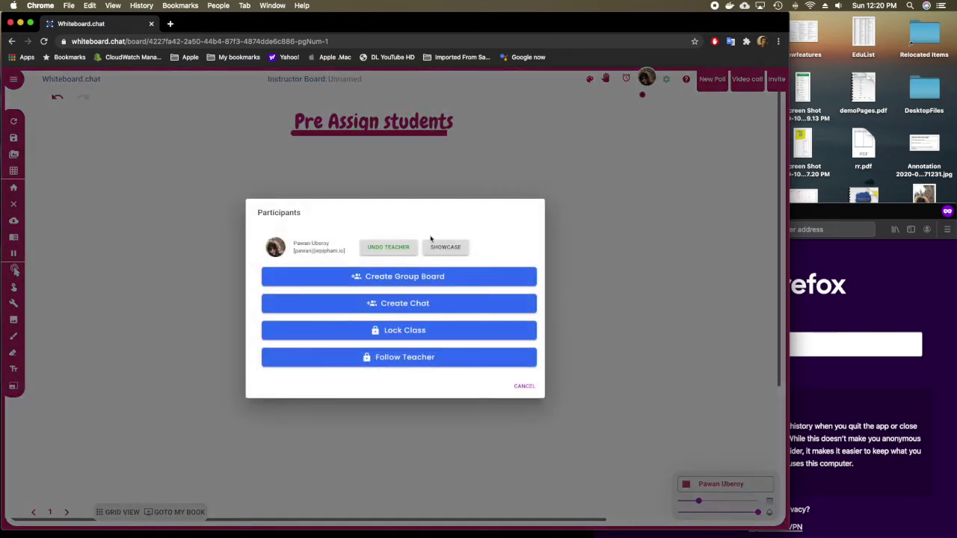
left_click(424, 274)
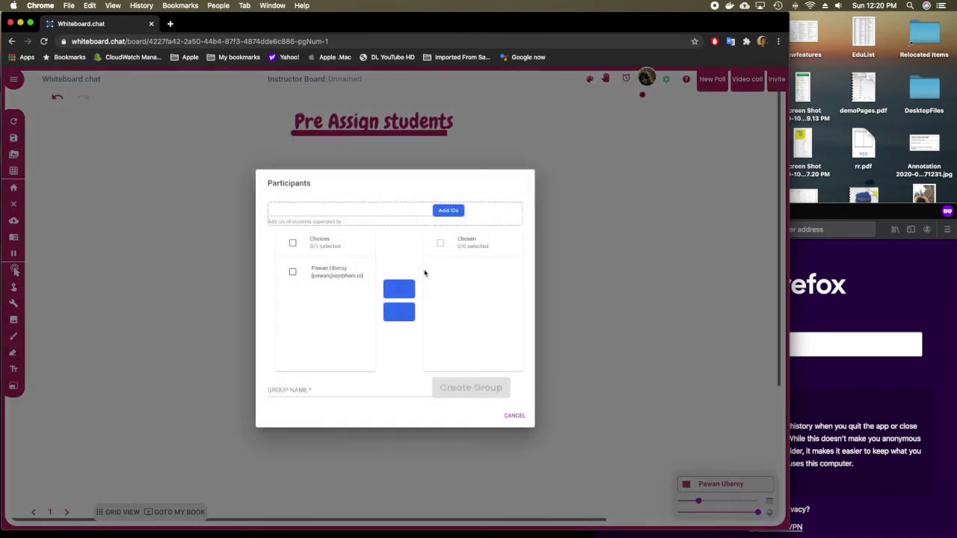
left_click(369, 210)
type("1")
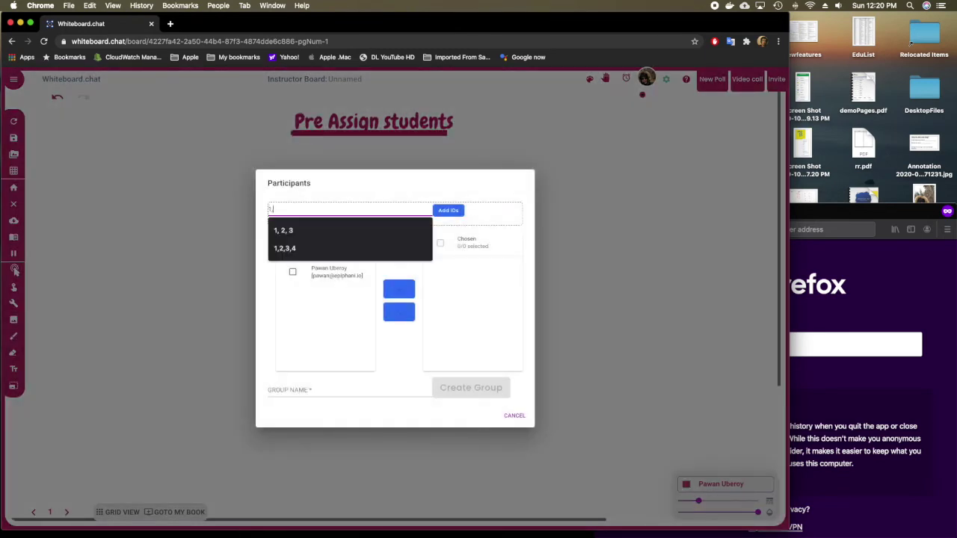
type(", 2, ")
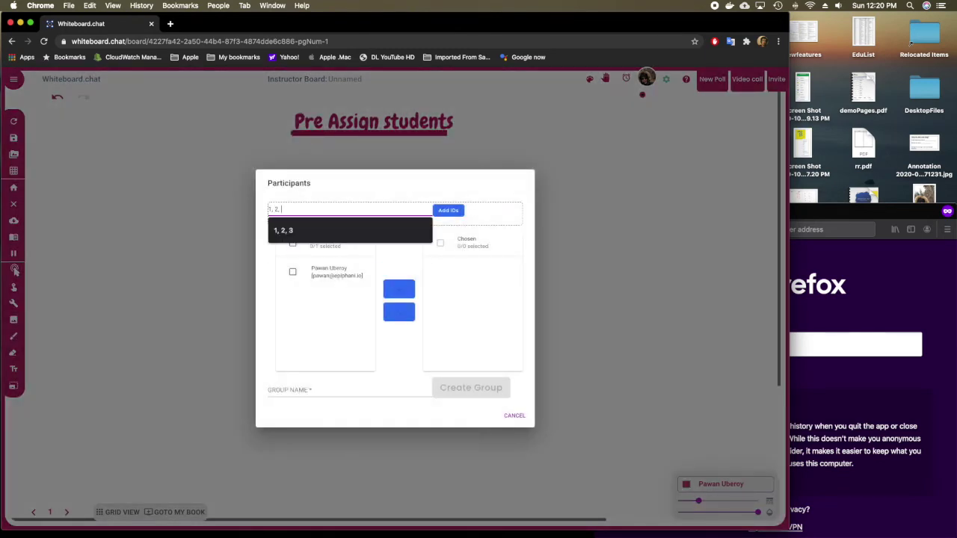
type("3, 4, 5")
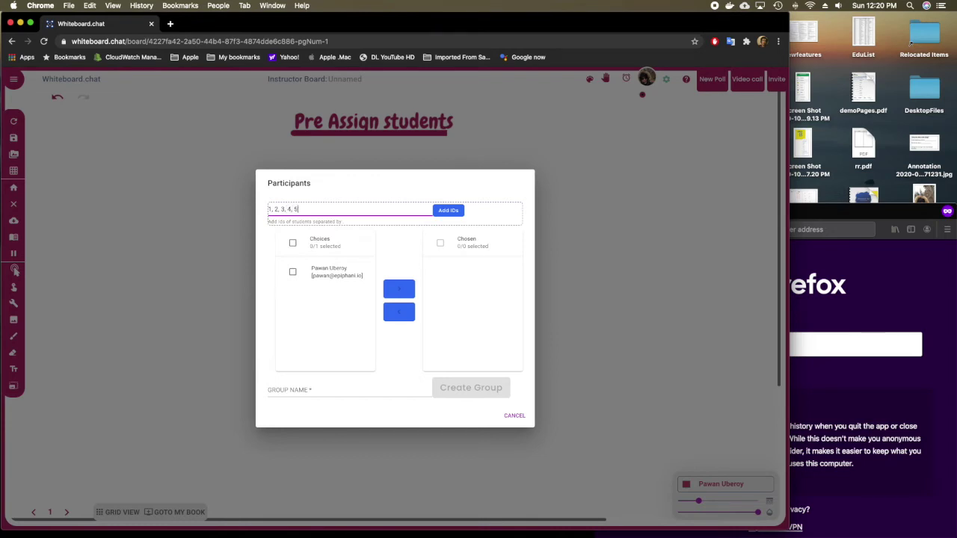
left_click(439, 211)
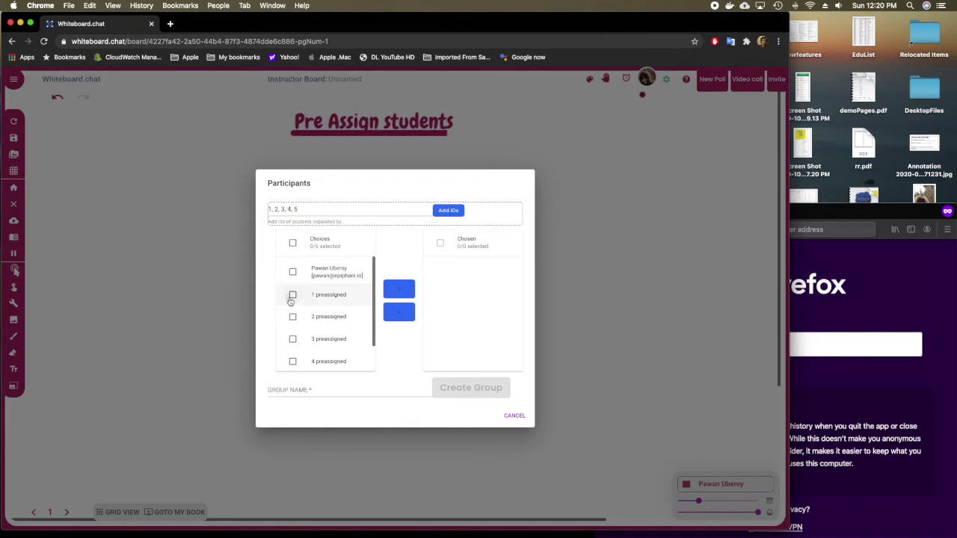
Choose preassigned students 1 and 2 as members and create the group with the name Group1.
left_click(292, 296)
left_click(292, 316)
left_click(387, 293)
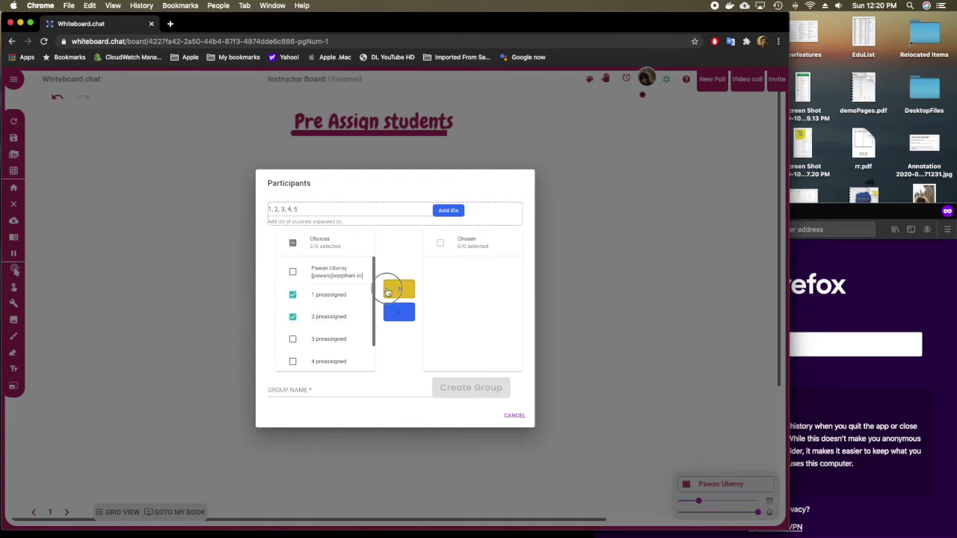
left_click(318, 385)
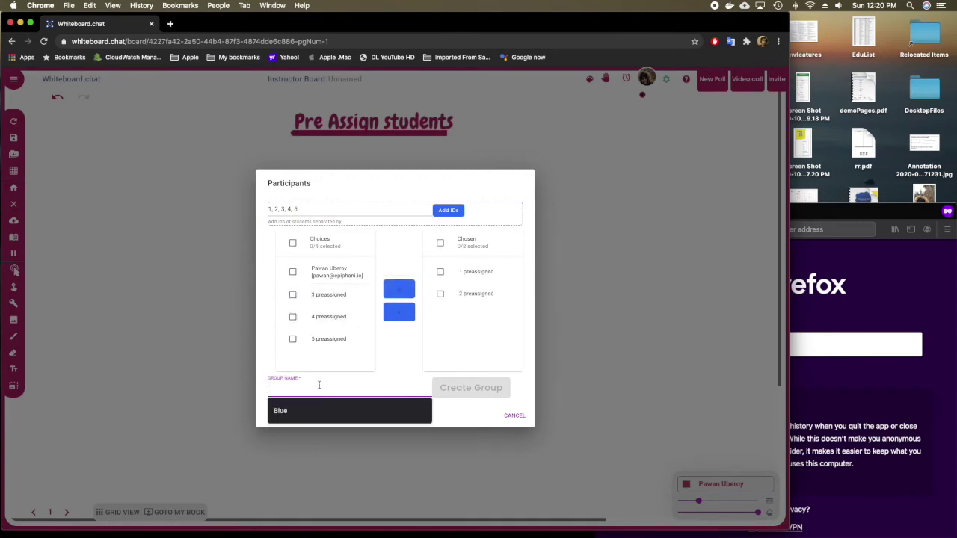
type("Group1")
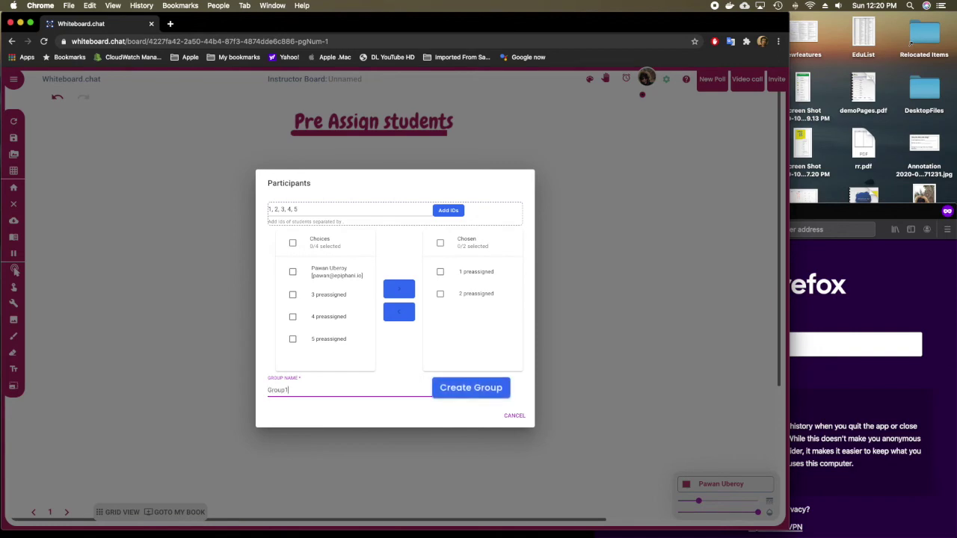
left_click(456, 390)
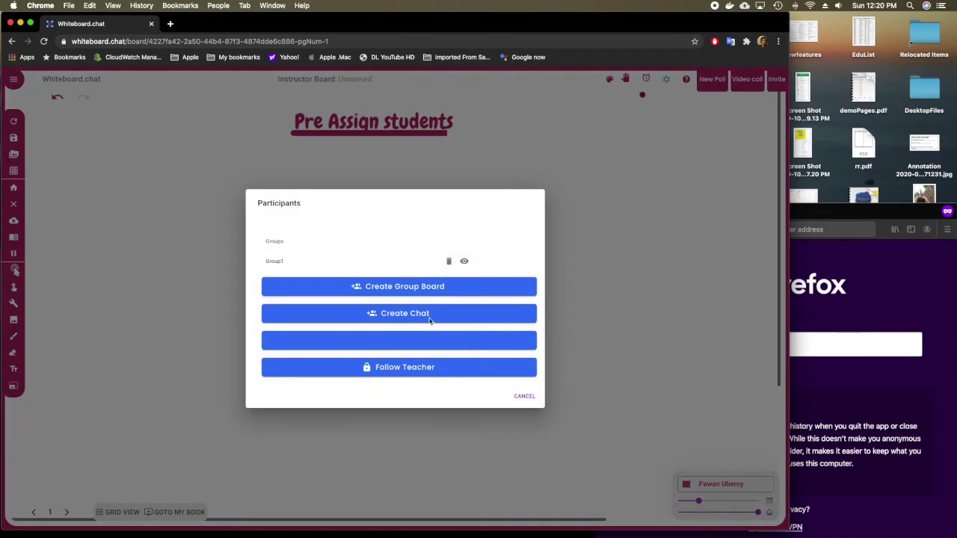
Start a second group board and add the student IDs 1,2,3,4 from the suggested entries.
left_click(411, 291)
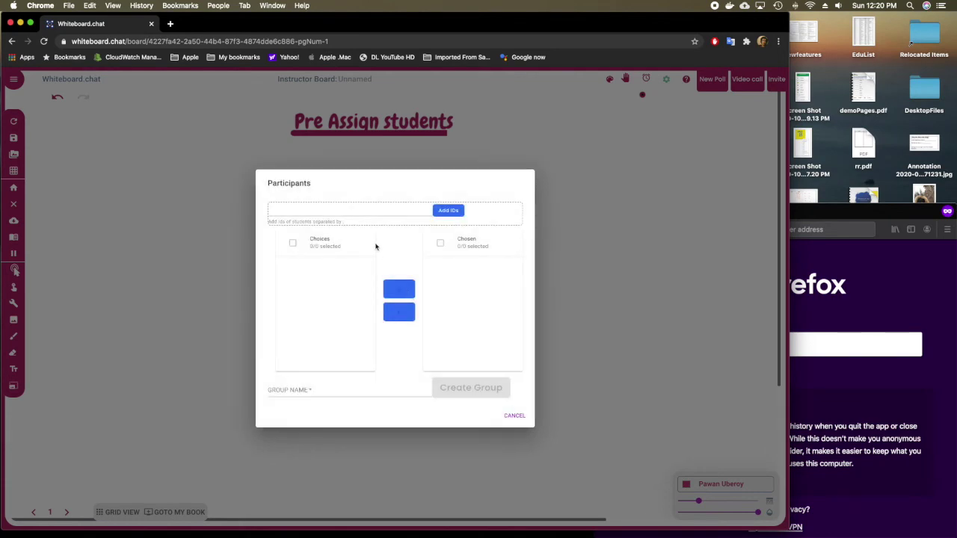
left_click(343, 212)
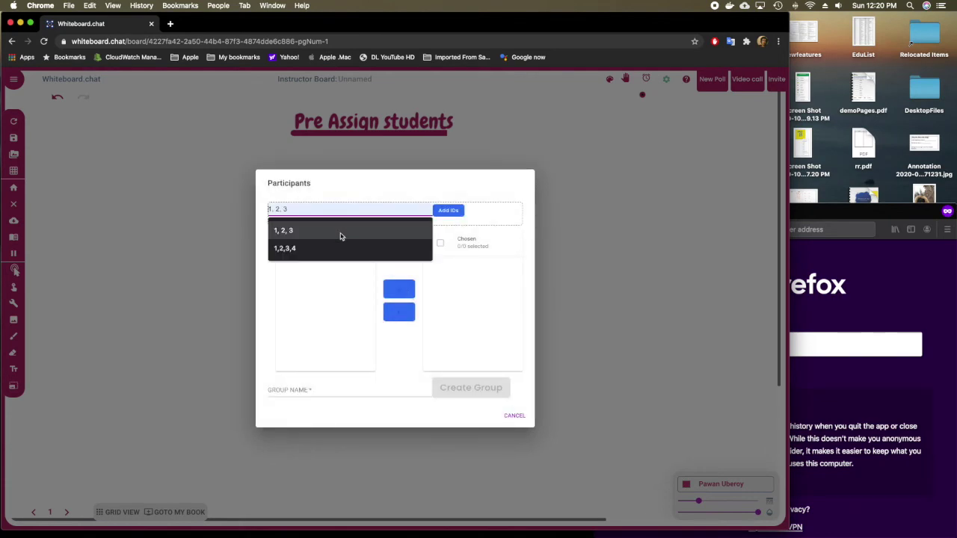
left_click(340, 248)
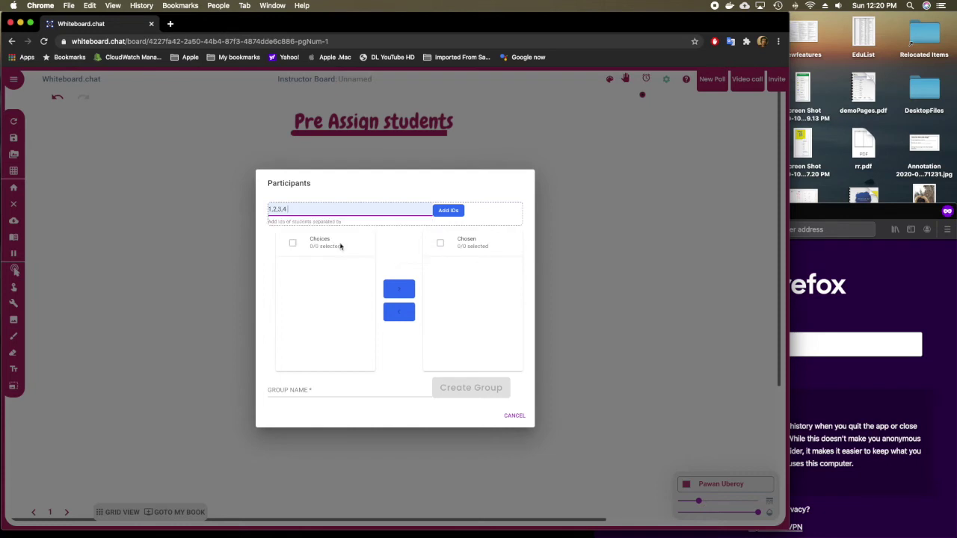
left_click(449, 210)
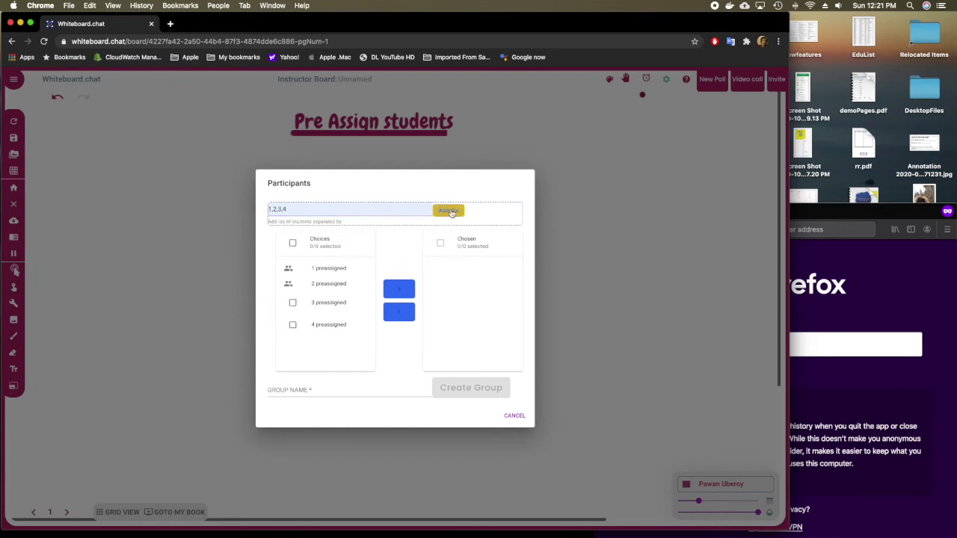
Choose preassigned students 3 and 4 as members and create the group with the name Group2.
left_click(291, 304)
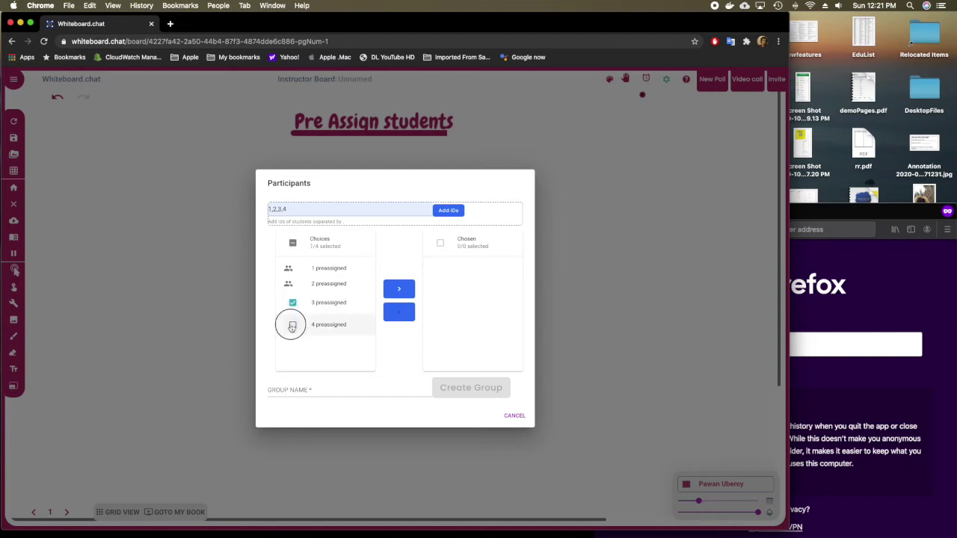
left_click(292, 324)
left_click(406, 290)
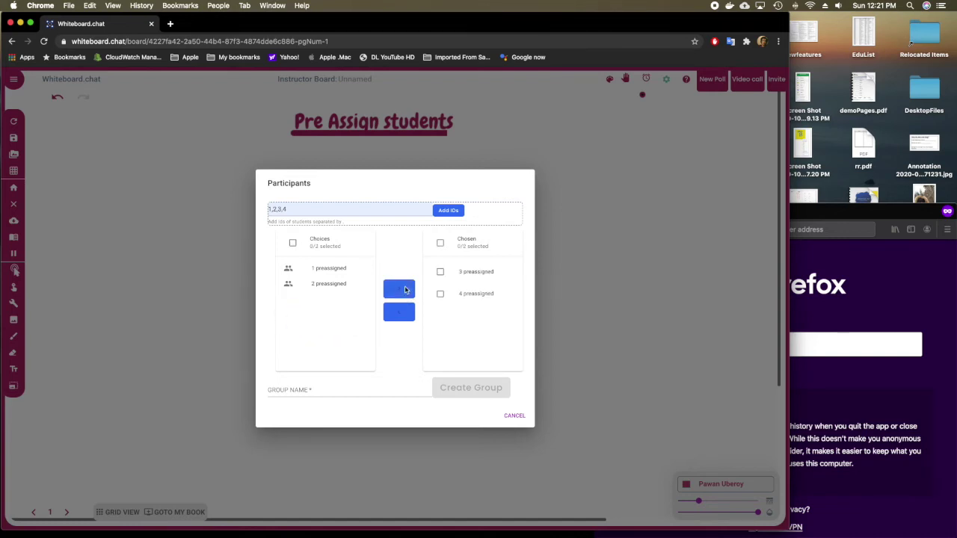
left_click(348, 390)
type("Group2")
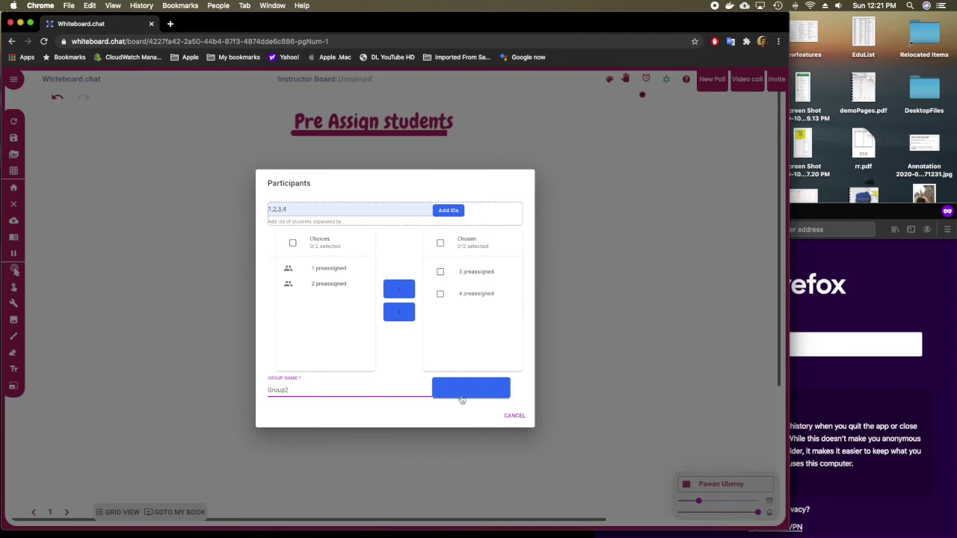
left_click(473, 397)
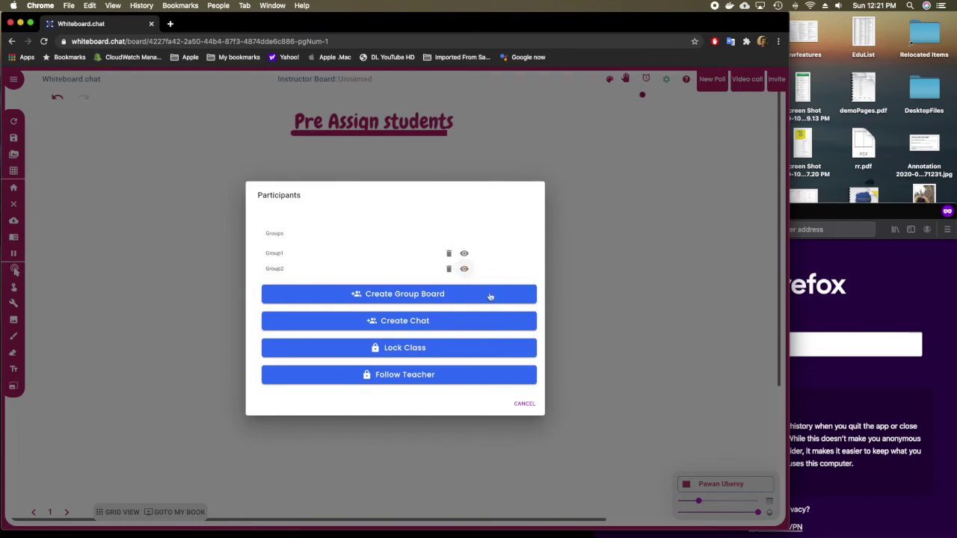
Close the participant list, copy the class invitation URL and open it in the Firefox private window.
left_click(504, 303)
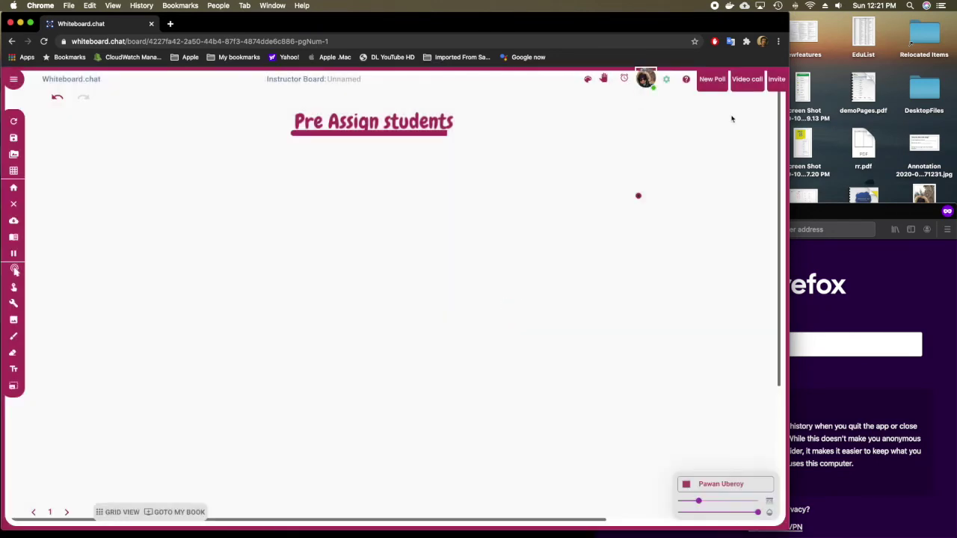
left_click(774, 83)
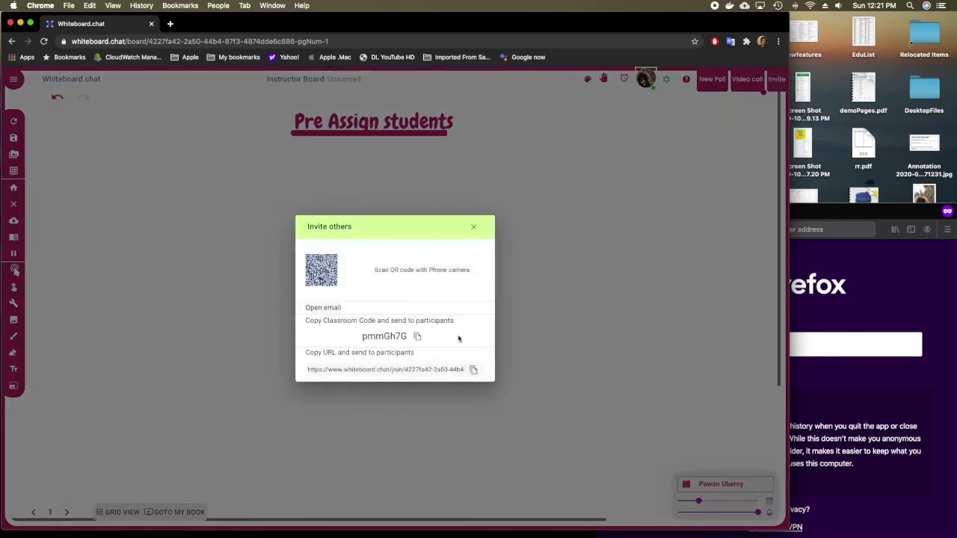
left_click(472, 371)
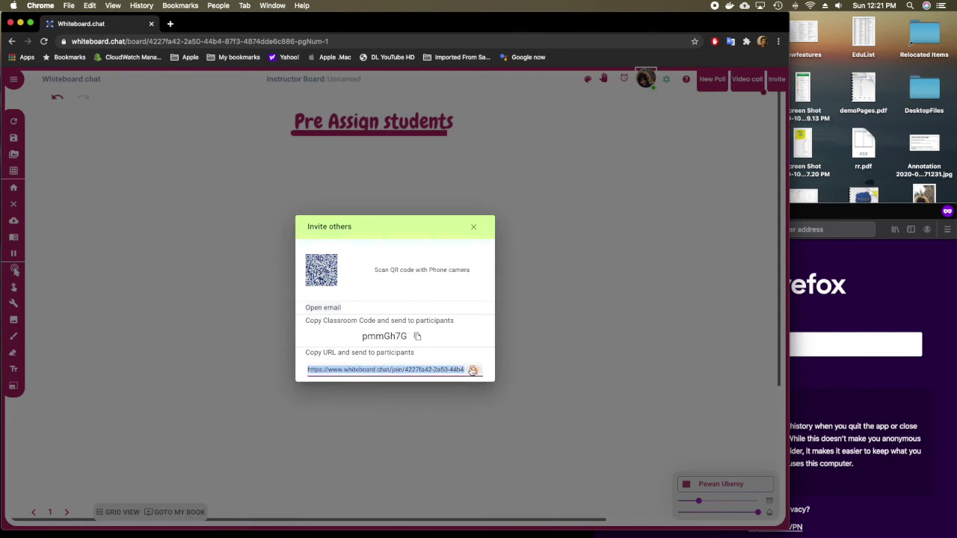
left_click(799, 214)
left_click_drag(799, 214, 795, 194)
key("super+v")
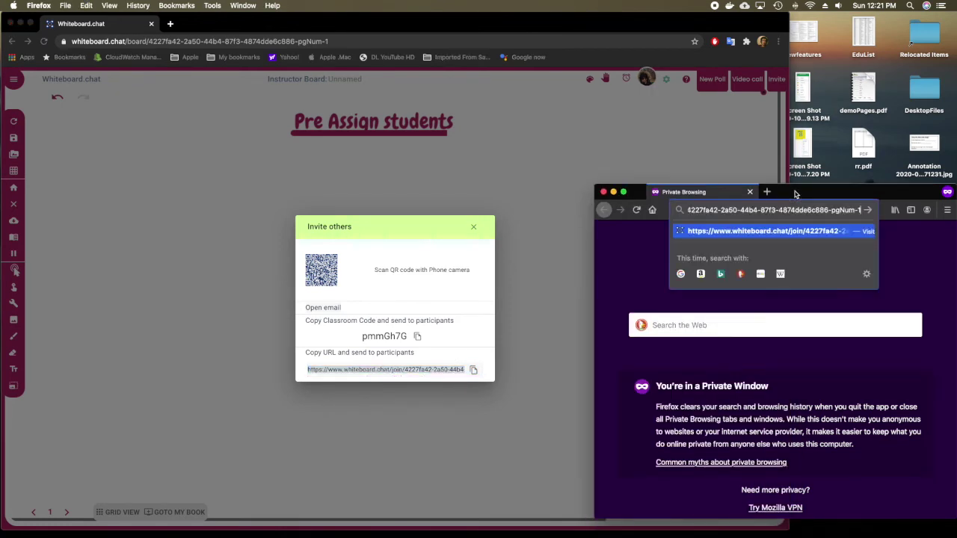
key("Return")
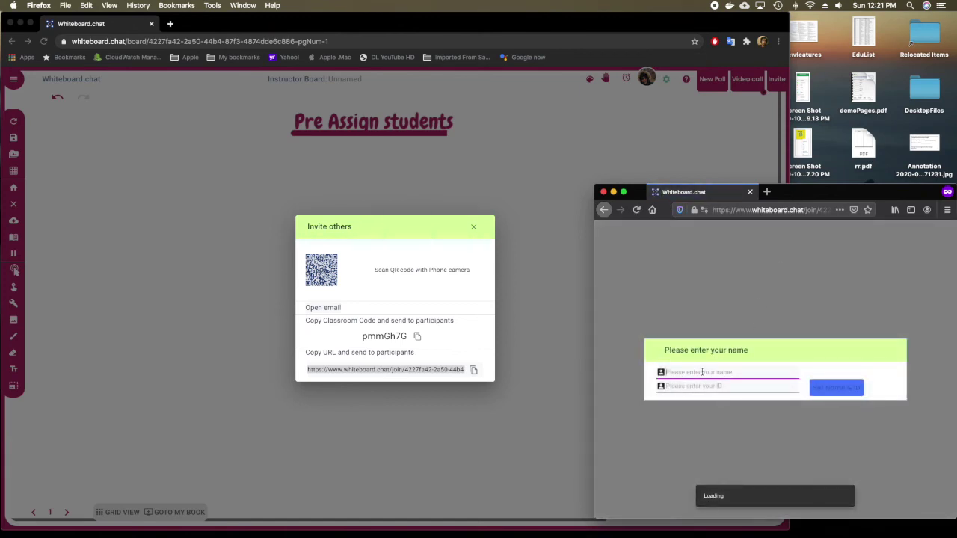
Join the class in the private window with the name Student1 and ID 1.
type("Student1")
key("Tab")
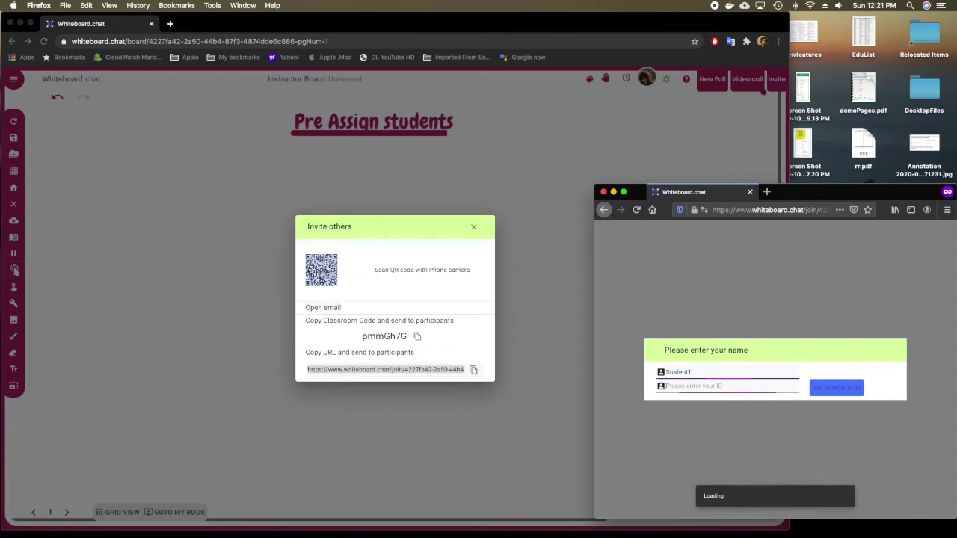
type("1")
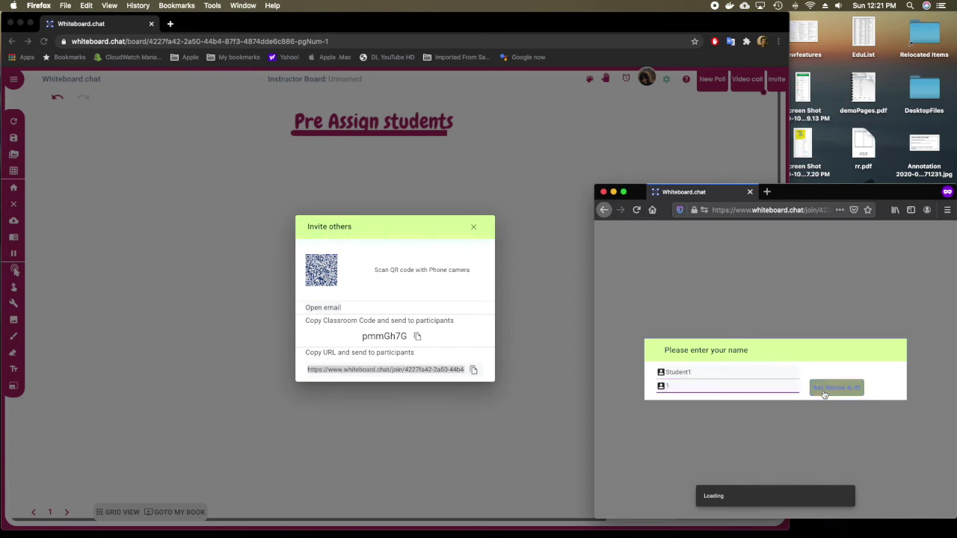
type("1")
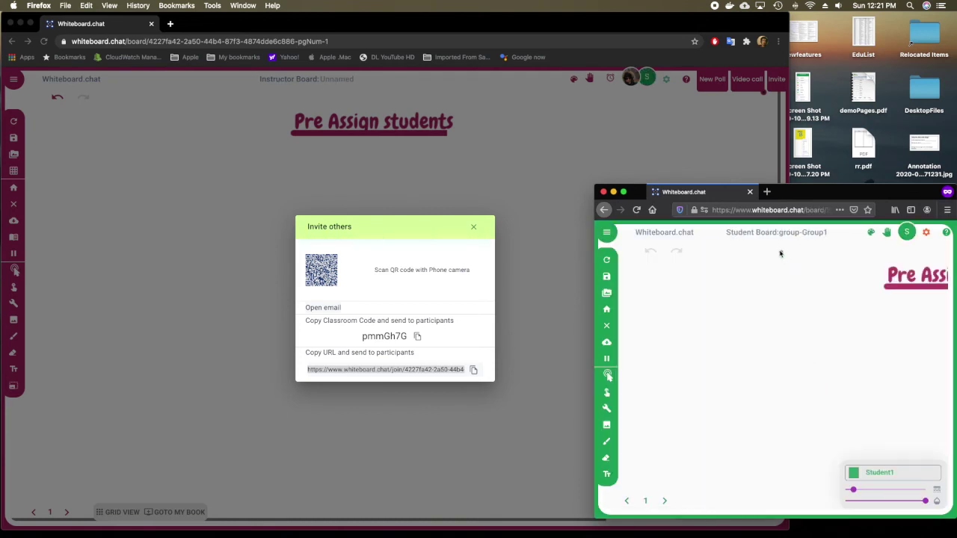
Underline the group name on Student1's board, and load the copied class invitation URL in a new Firefox private window.
left_click_drag(779, 253, 827, 250)
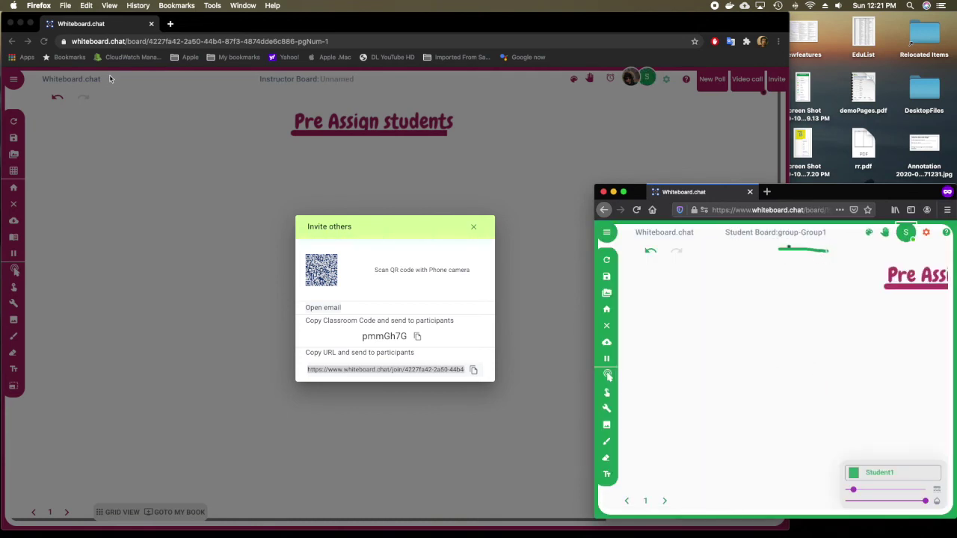
left_click(67, 5)
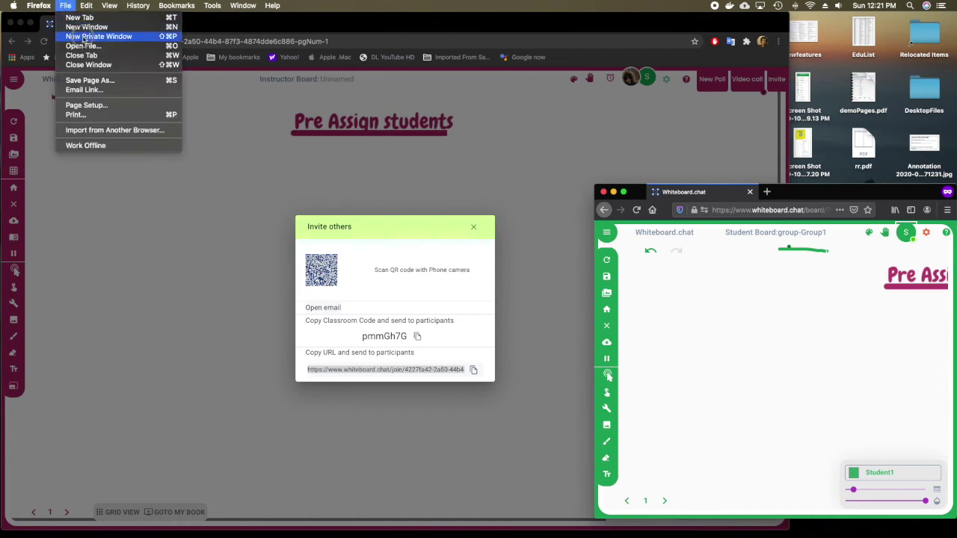
left_click(83, 36)
key("ctrl+v")
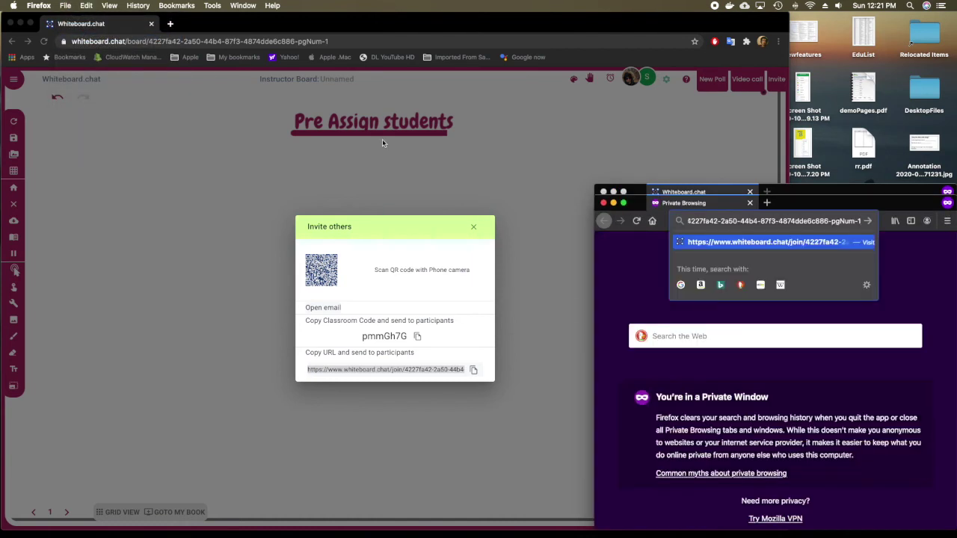
key("Return")
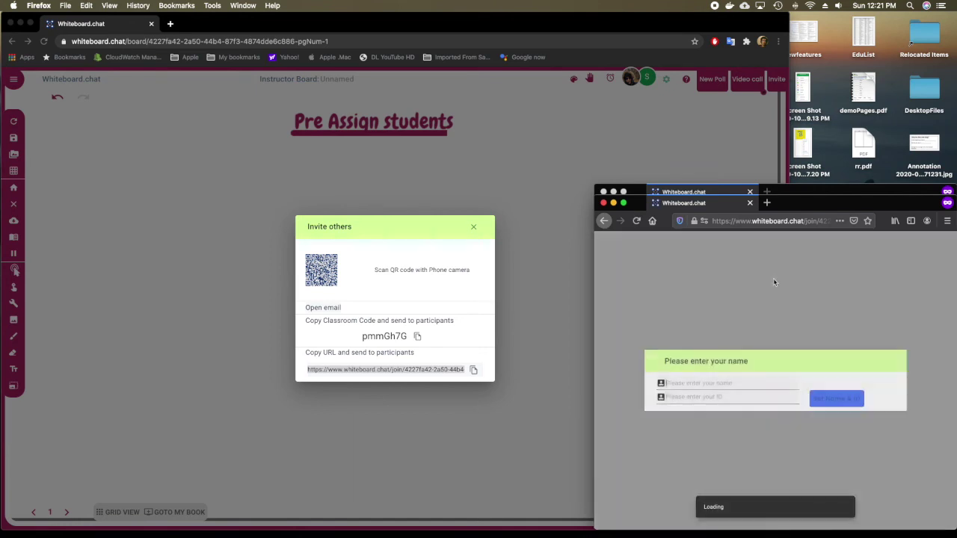
Join the class with the name Student3 and ID 3, and underline the group name on that student's board.
type("Student3")
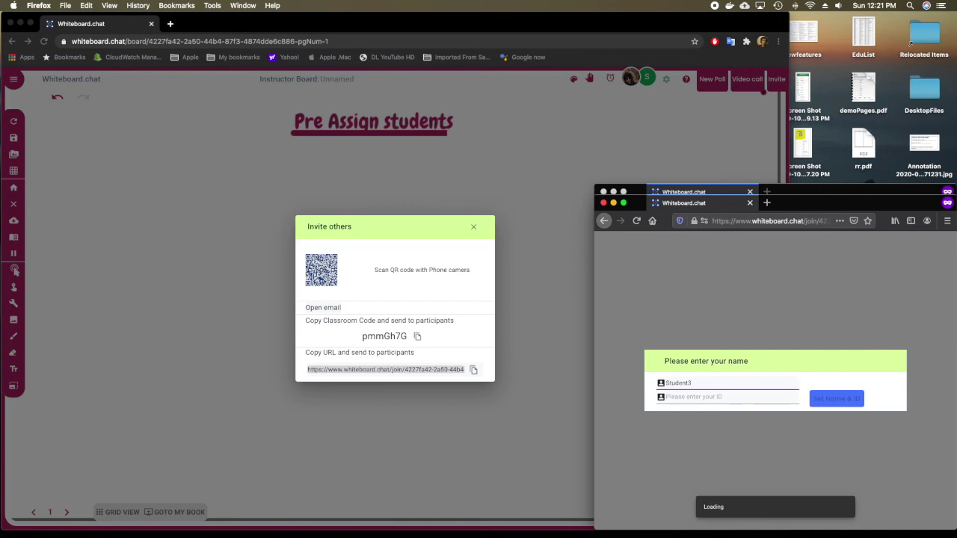
key("Tab")
type("3")
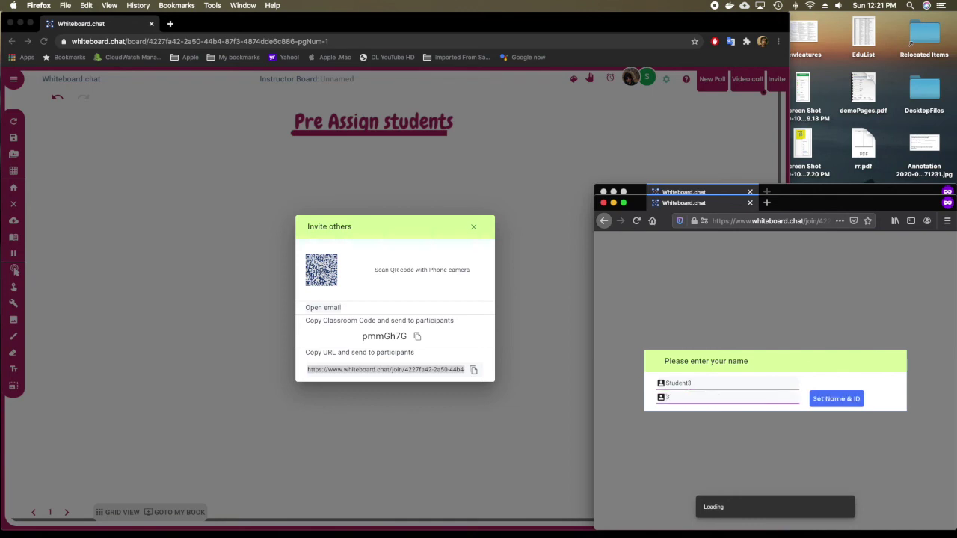
left_click(835, 398)
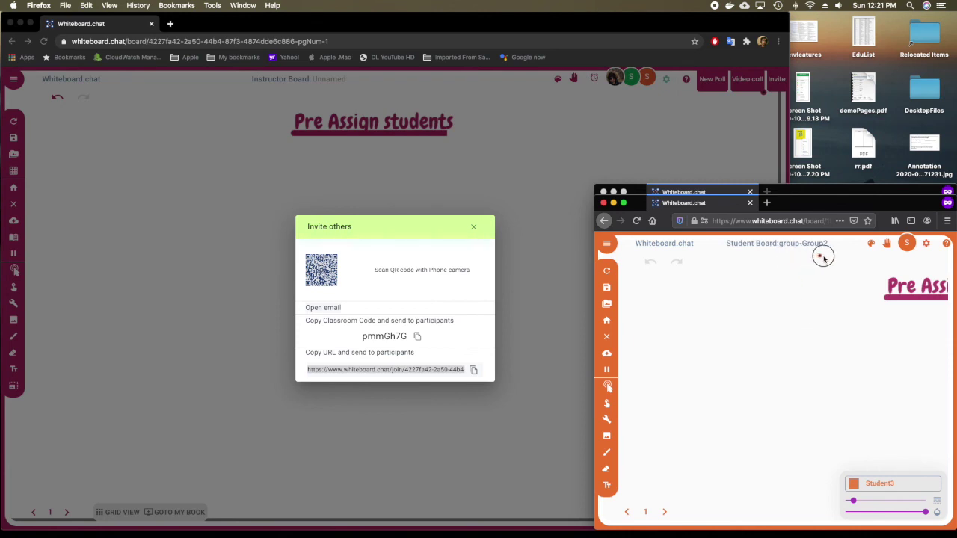
left_click_drag(773, 261, 834, 261)
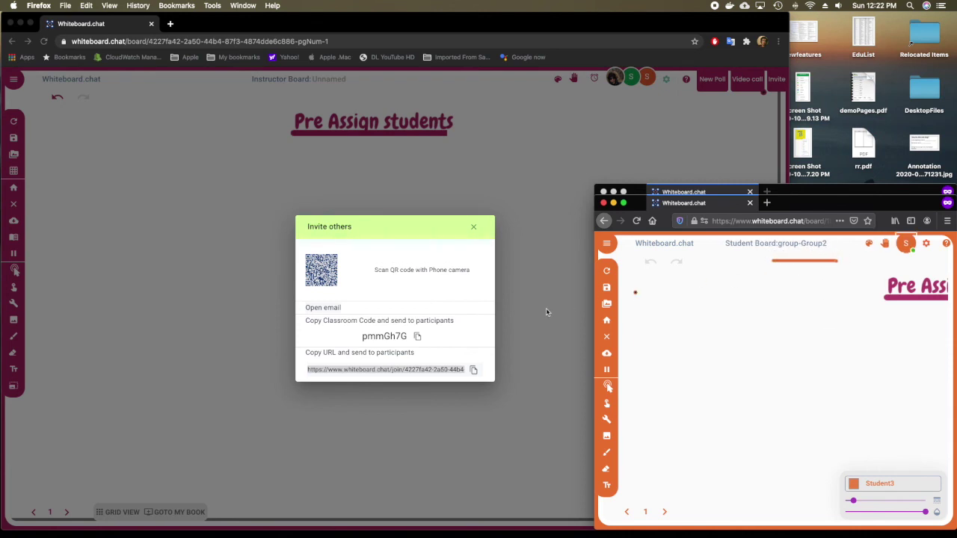
Close the invitation dialog on the instructor board in Chrome and show all class boards in grid view.
left_click(489, 324)
left_click(473, 226)
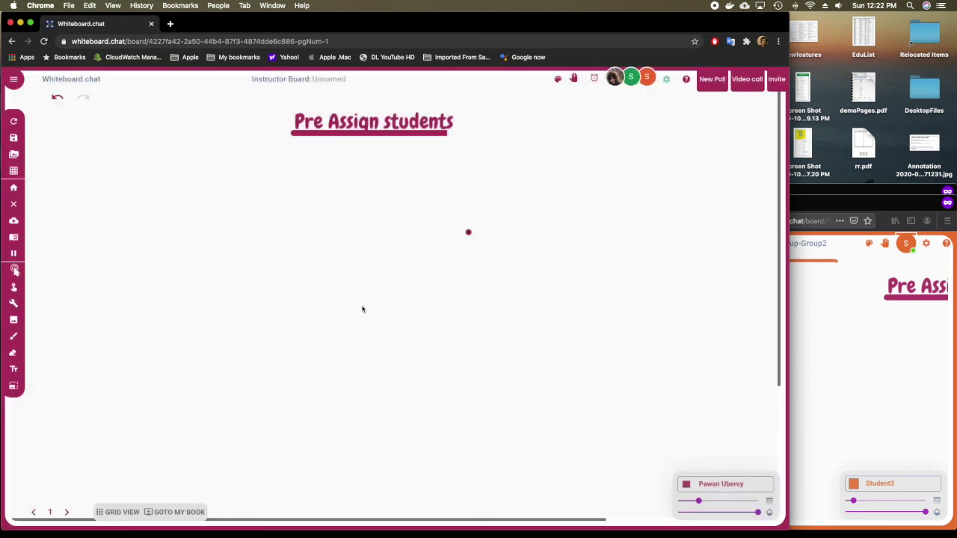
left_click(119, 513)
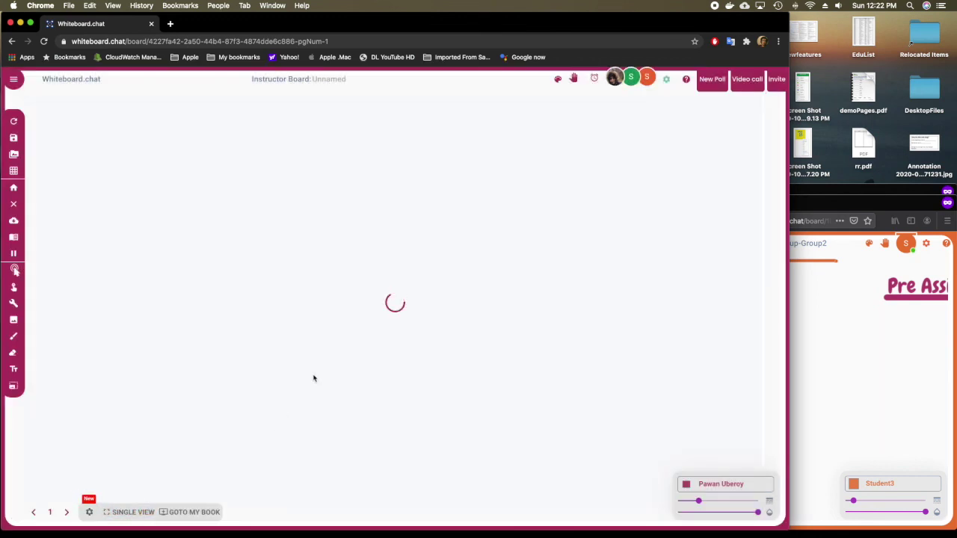
left_click(557, 188)
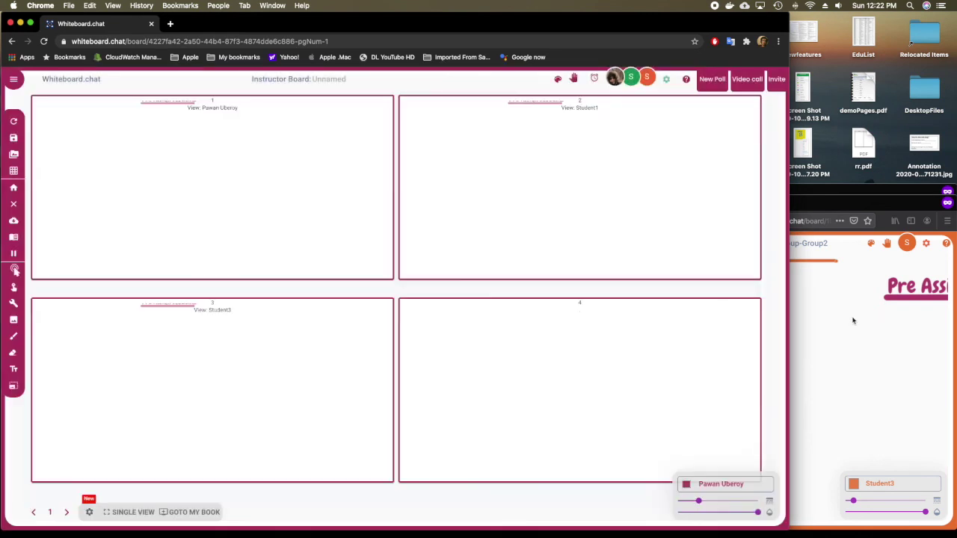
In Firefox, draw a large 2 on Student3's Group2 board and, with that window moved aside, a large 1 on Student1's Group1 board.
left_click(833, 314)
mouse_move(749, 335)
left_mouse_down()
mouse_move(792, 393)
mouse_move(819, 410)
left_mouse_up()
left_click_drag(794, 203, 704, 36)
left_click(890, 363)
mouse_move(737, 383)
left_mouse_down()
mouse_move(747, 309)
mouse_move(773, 449)
mouse_move(747, 451)
mouse_move(804, 454)
left_mouse_up()
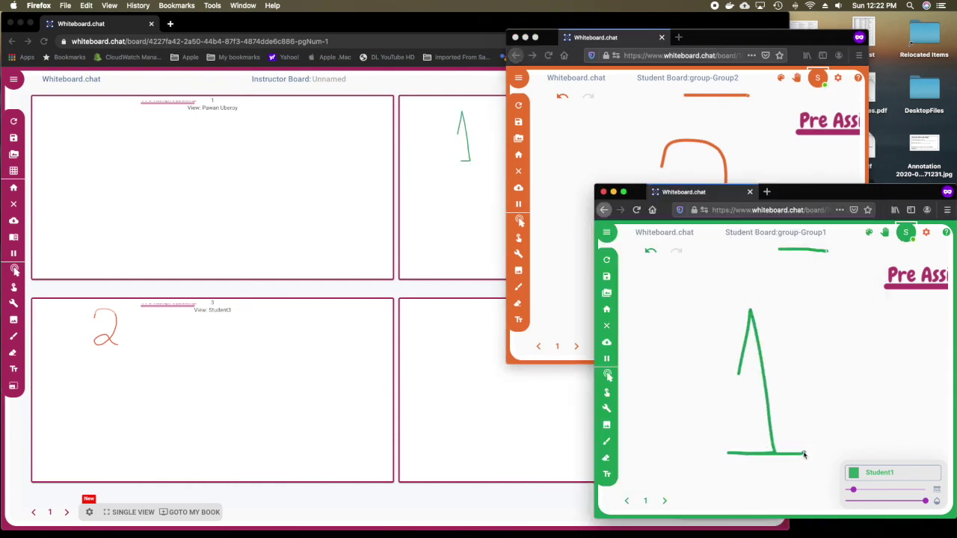
Return to the instructor board in Chrome and open the participant list showing the groups.
left_click(416, 222)
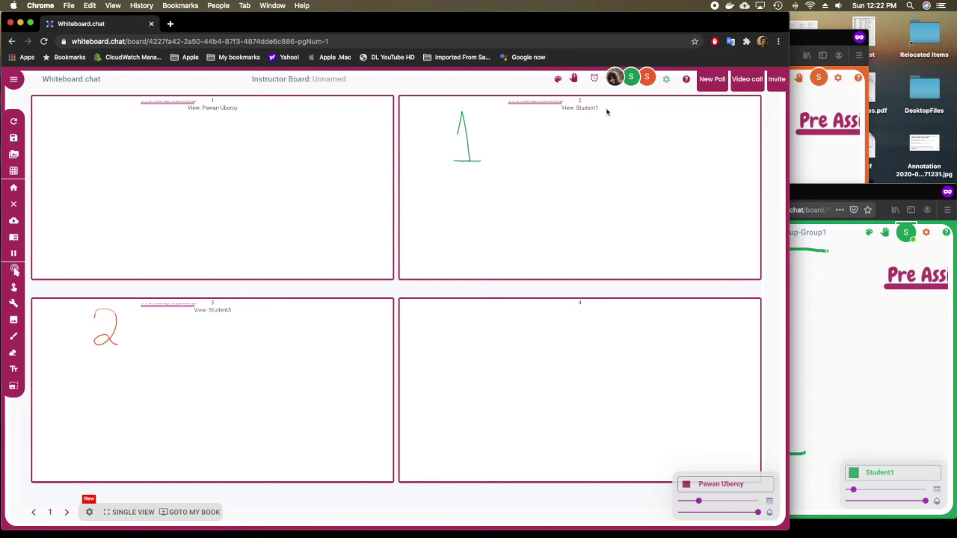
left_click(626, 79)
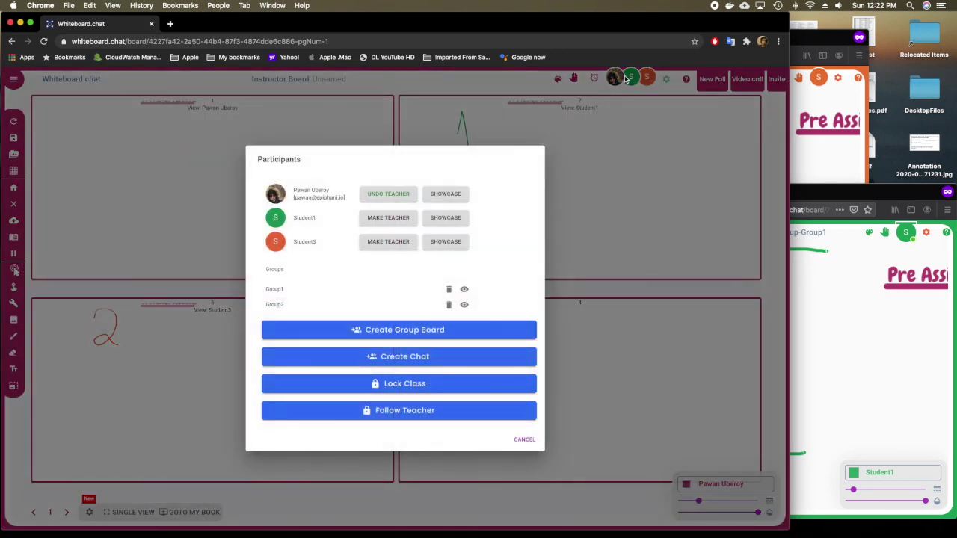